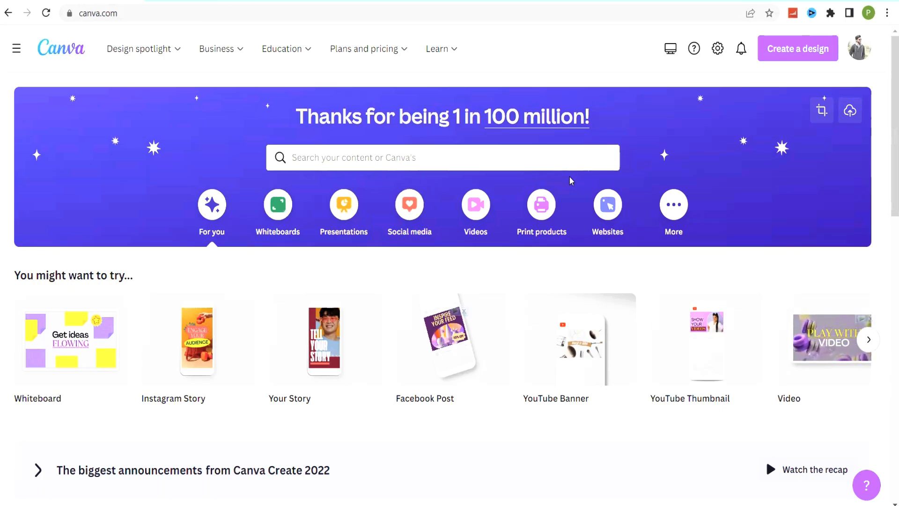
{"action": "scroll", "coordinate": [571, 180], "scroll_direction": "down", "scroll_amount": 1}
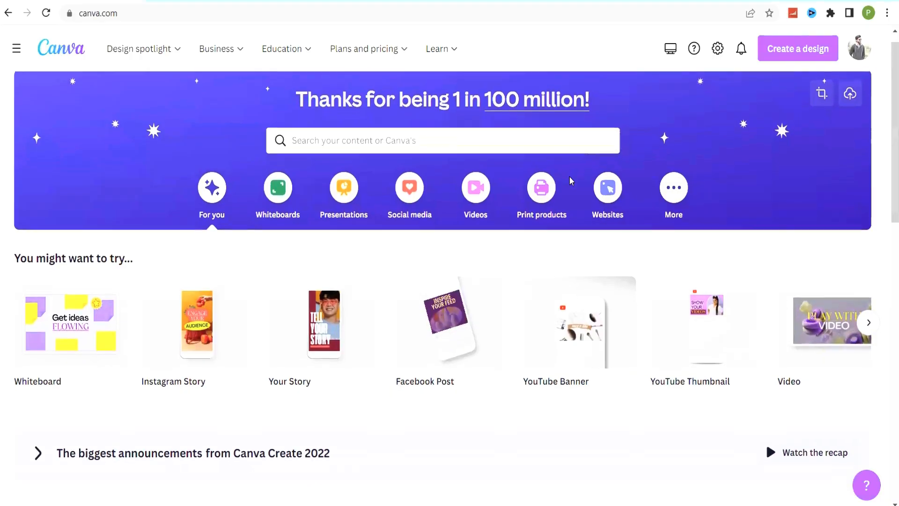
{"action": "scroll", "coordinate": [569, 180], "scroll_direction": "down", "scroll_amount": 1}
{"action": "scroll", "coordinate": [570, 180], "scroll_direction": "up", "scroll_amount": 2}
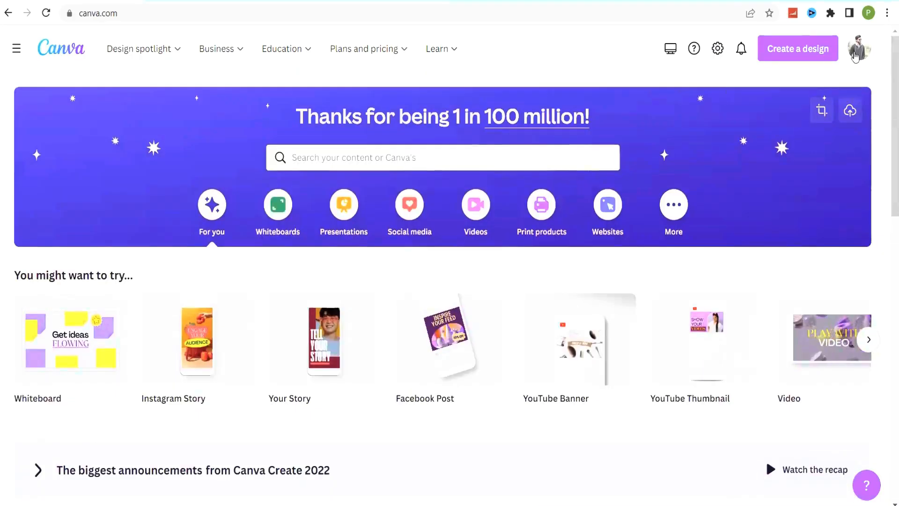
{"action": "left_click", "coordinate": [856, 53]}
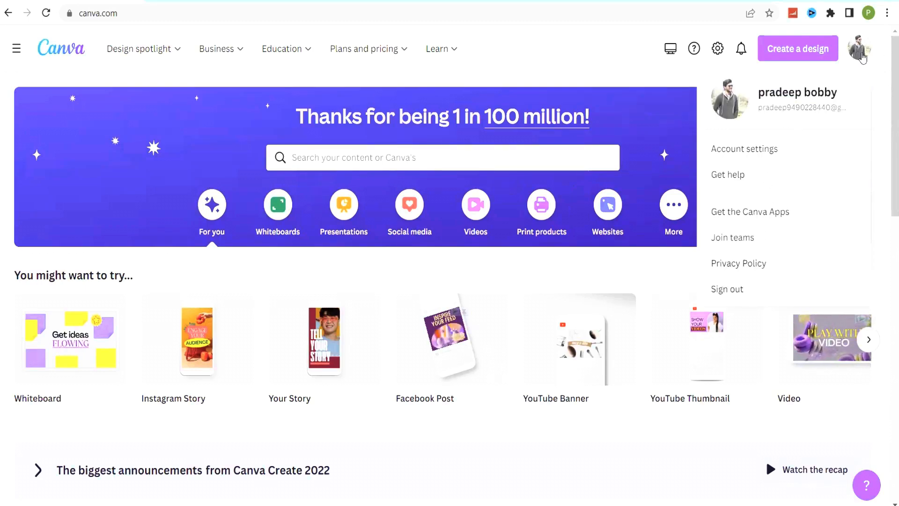
{"action": "left_click", "coordinate": [863, 58]}
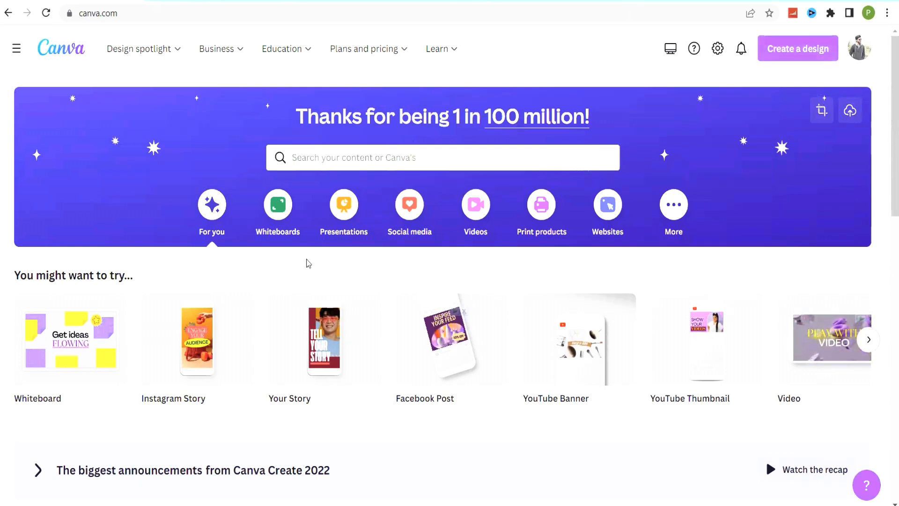
{"action": "scroll", "coordinate": [308, 264], "scroll_direction": "down", "scroll_amount": 2}
{"action": "scroll", "coordinate": [307, 261], "scroll_direction": "up", "scroll_amount": 1}
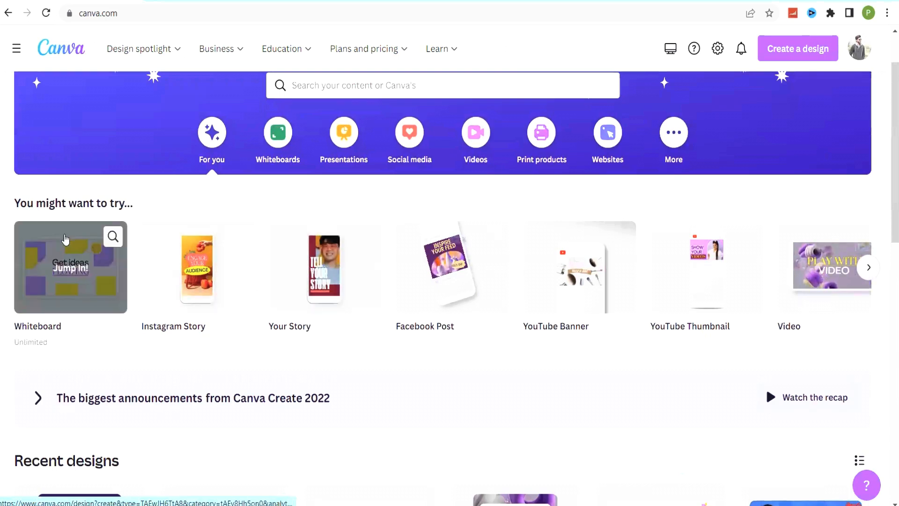
{"action": "scroll", "coordinate": [323, 244], "scroll_direction": "up", "scroll_amount": 1}
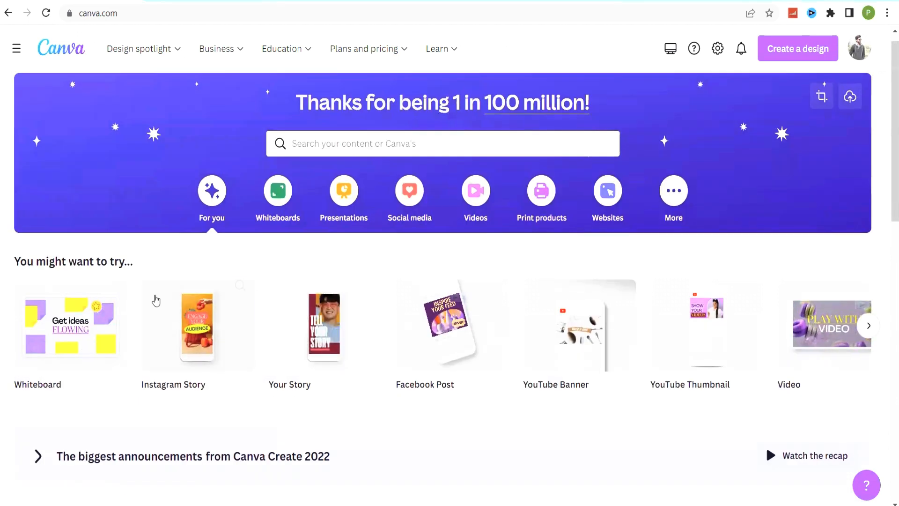
Step: Browse the suggested design types and create a blank Facebook Post
{"action": "scroll", "coordinate": [323, 300], "scroll_direction": "down", "scroll_amount": 1}
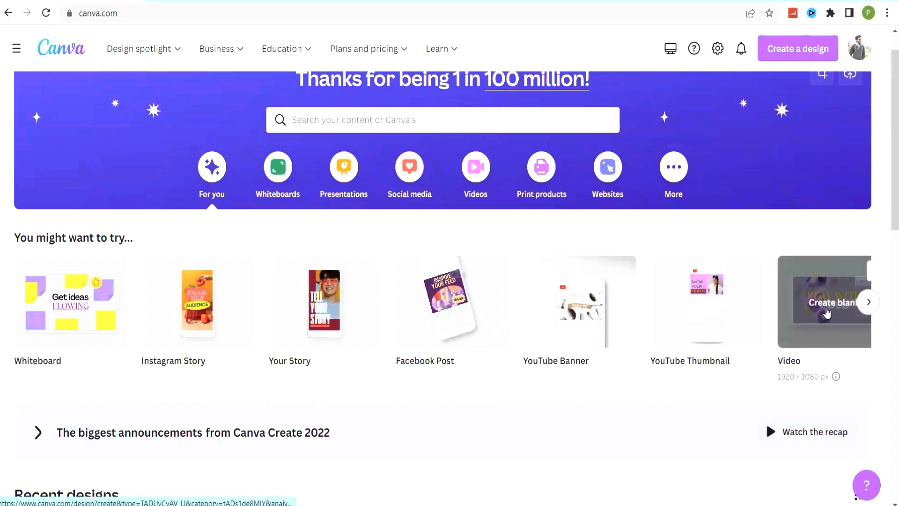
{"action": "left_click", "coordinate": [869, 304]}
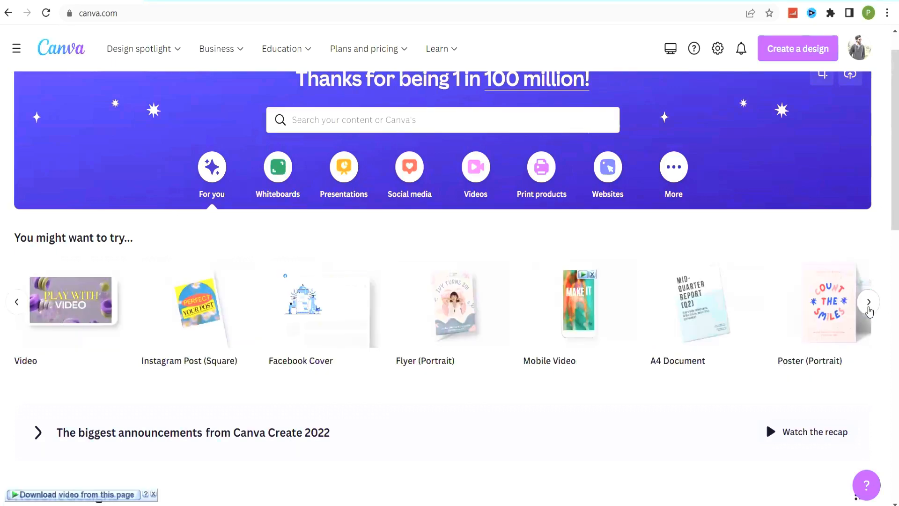
{"action": "left_click", "coordinate": [869, 304]}
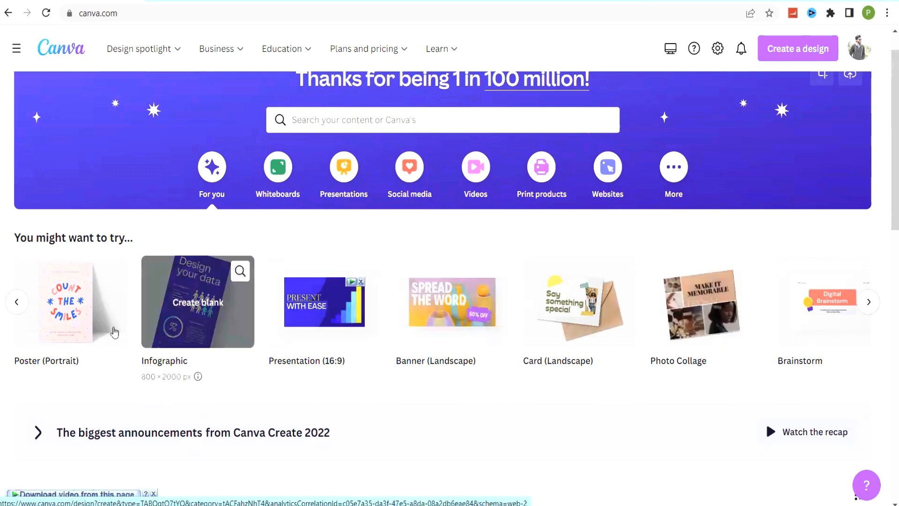
{"action": "left_click", "coordinate": [17, 302]}
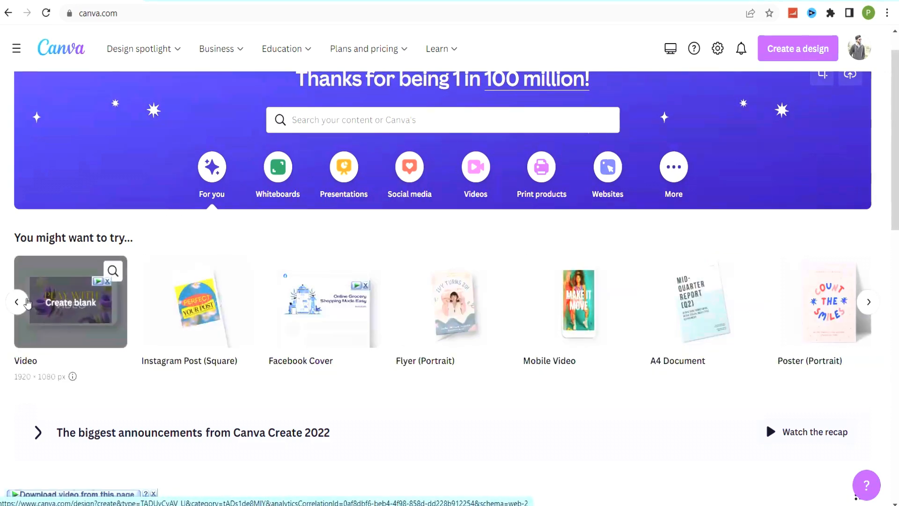
{"action": "left_click", "coordinate": [17, 302]}
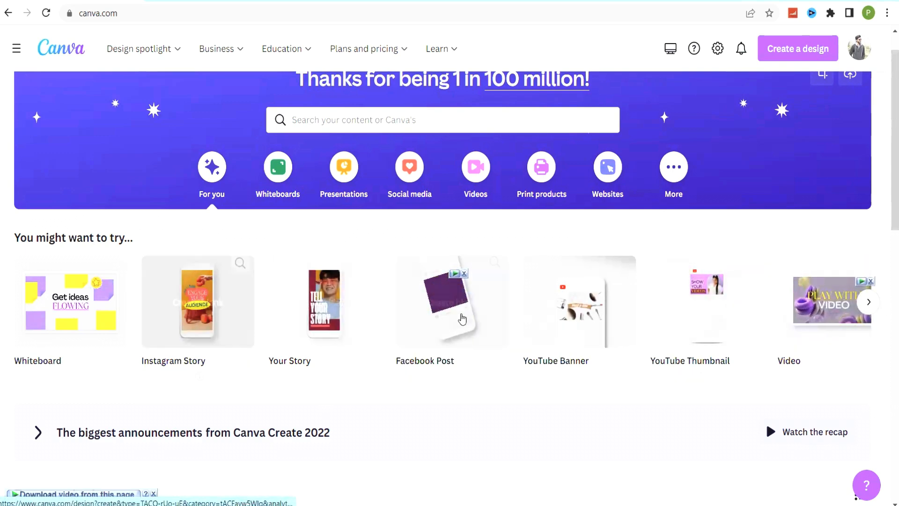
{"action": "left_click", "coordinate": [454, 319]}
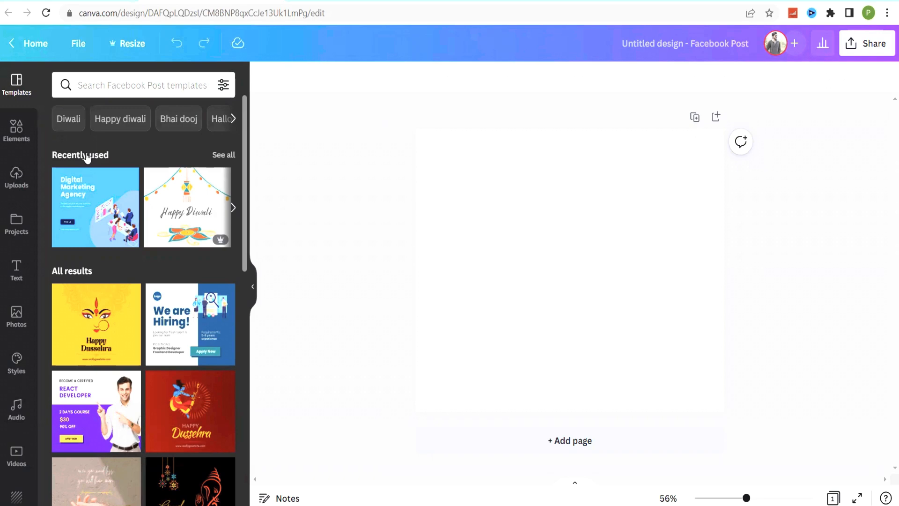
Step: Search the templates for "Digital marketing" and apply the dark Digital Marketing Agency template with the yellow and white headline
{"action": "left_click", "coordinate": [104, 83]}
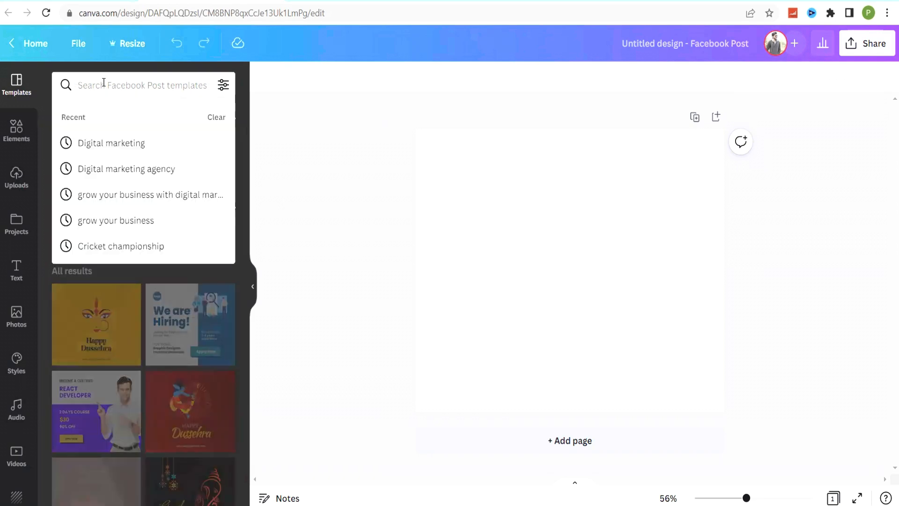
{"action": "type", "text": "digital ma"}
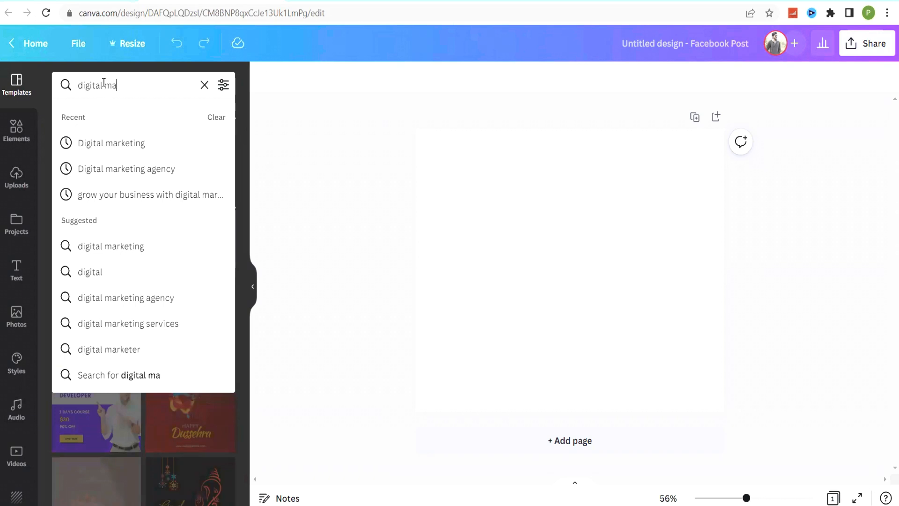
{"action": "type", "text": "rketing"}
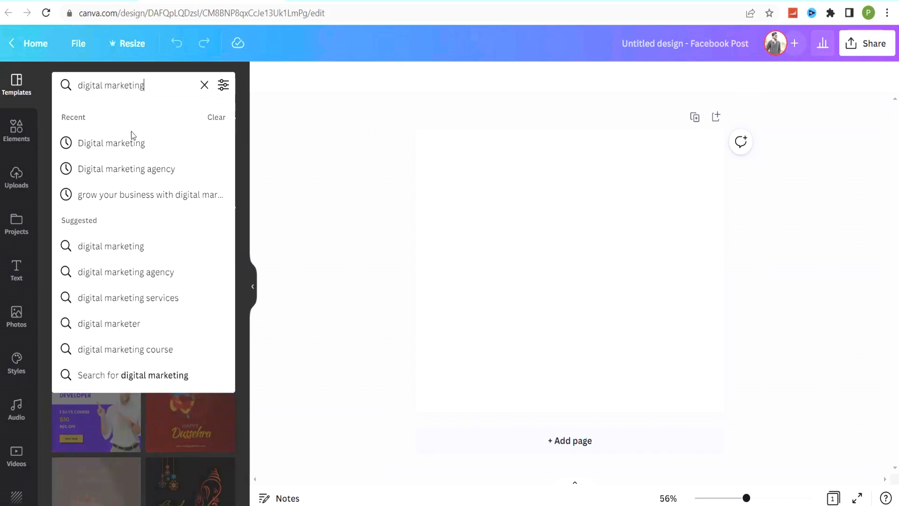
{"action": "left_click", "coordinate": [134, 146]}
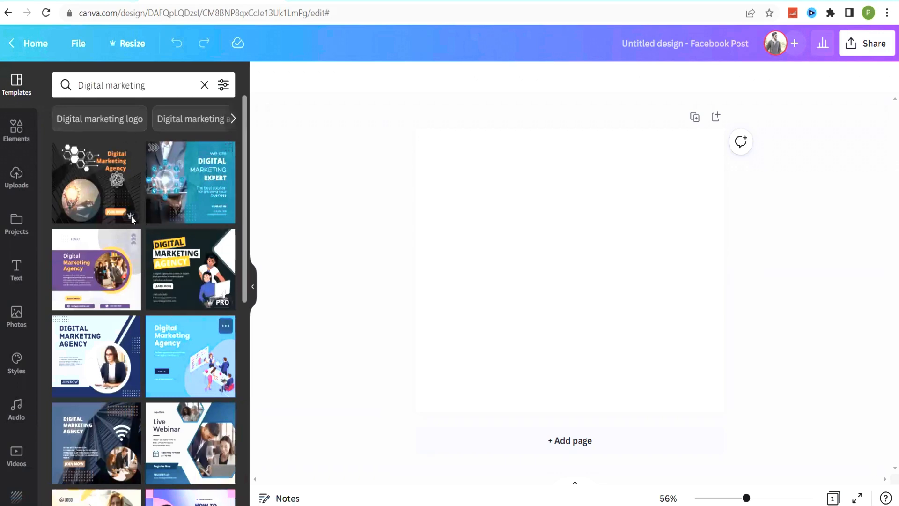
{"action": "left_click", "coordinate": [187, 289]}
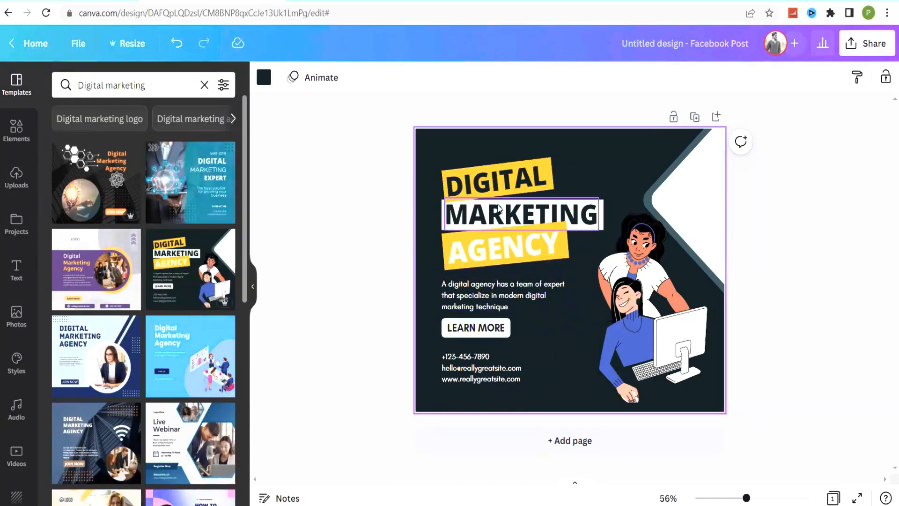
Step: Replace the description text below the headline with "we are best digital marketing agency in hyderabad."
{"action": "left_click", "coordinate": [485, 298]}
{"action": "left_click", "coordinate": [485, 297]}
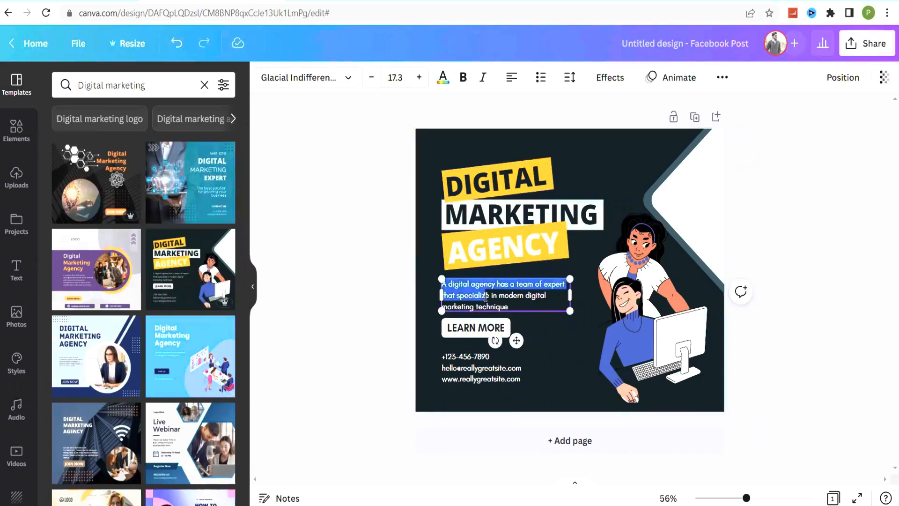
{"action": "key", "text": "ctrl+a"}
{"action": "key", "text": "BackSpace"}
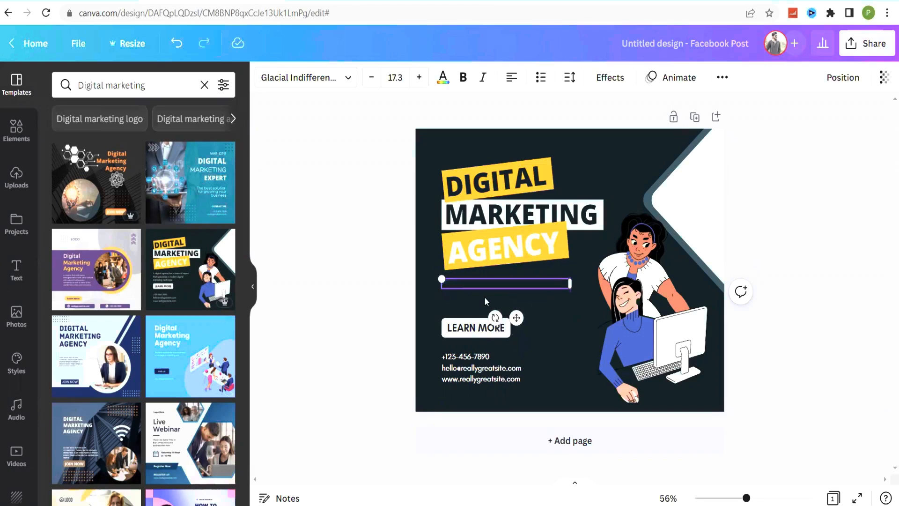
{"action": "type", "text": "we are best digital marketing agenc"}
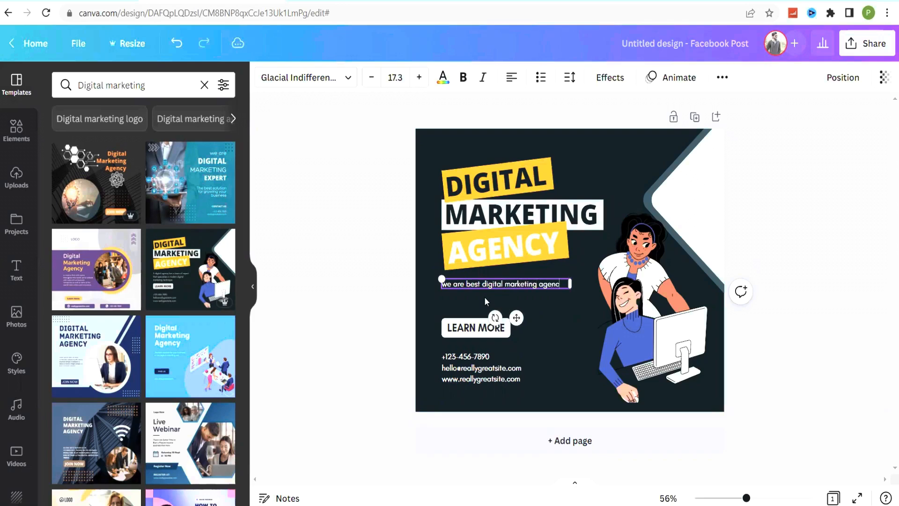
{"action": "type", "text": "y in hyderabad."}
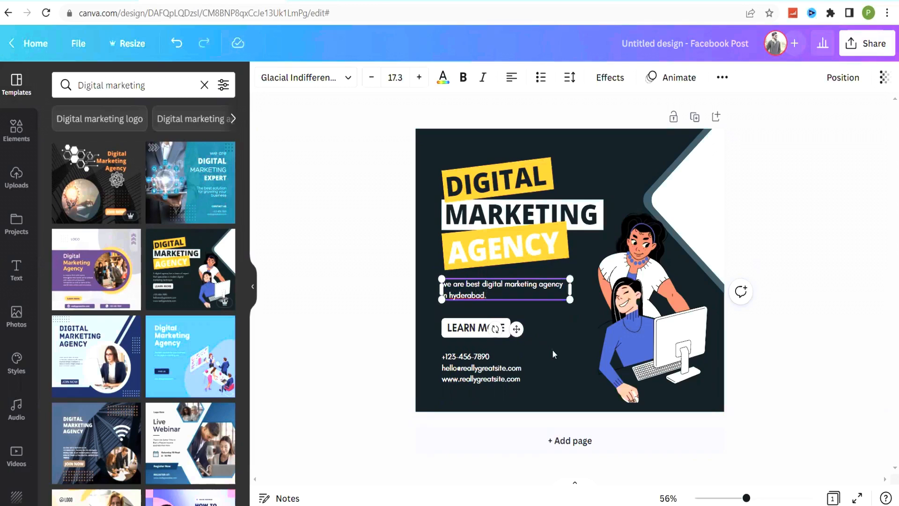
{"action": "left_click", "coordinate": [552, 349]}
{"action": "left_click", "coordinate": [471, 355]}
{"action": "left_click", "coordinate": [471, 355]}
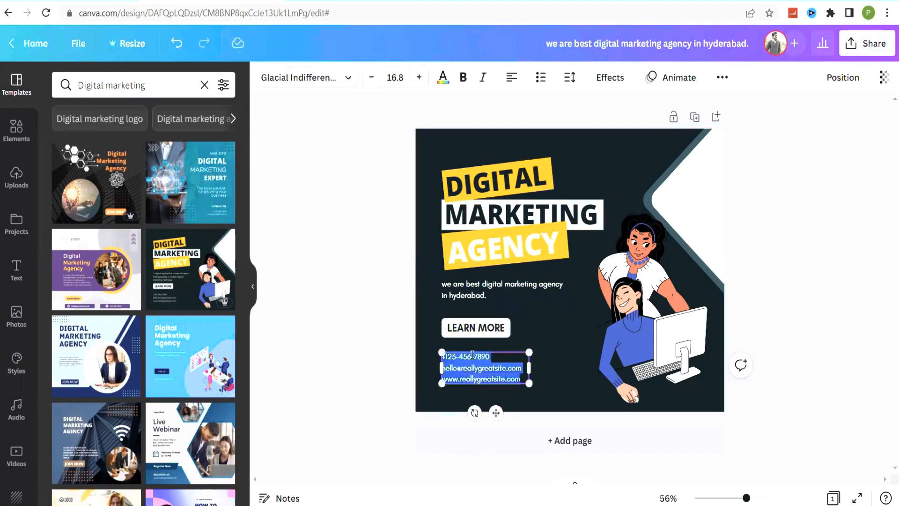
{"action": "left_click", "coordinate": [549, 369]}
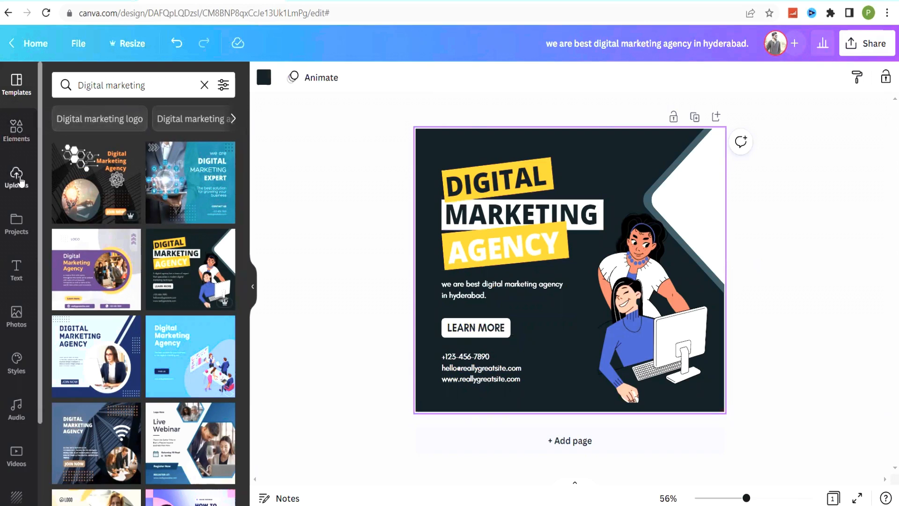
Step: Upload the video "Vk Farms -26-10-22" from the Downloads folder and show the uploaded videos
{"action": "left_click", "coordinate": [17, 184]}
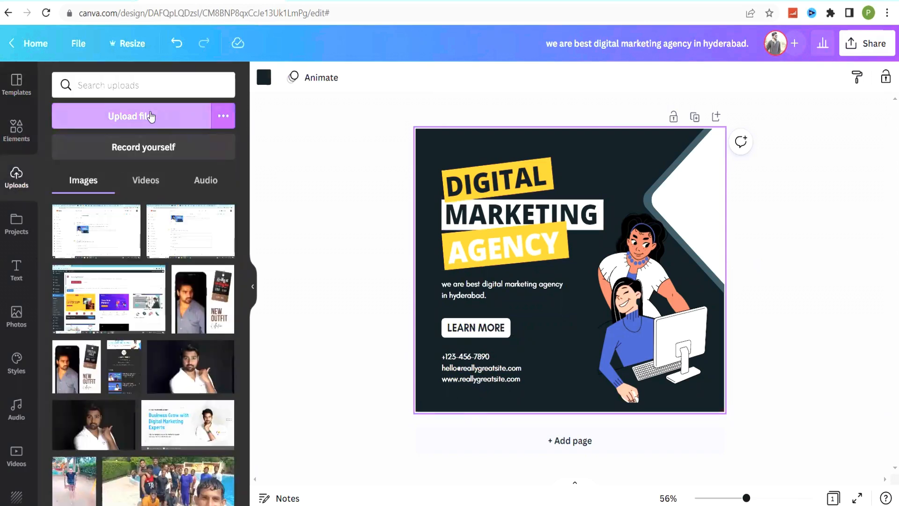
{"action": "left_click", "coordinate": [150, 117]}
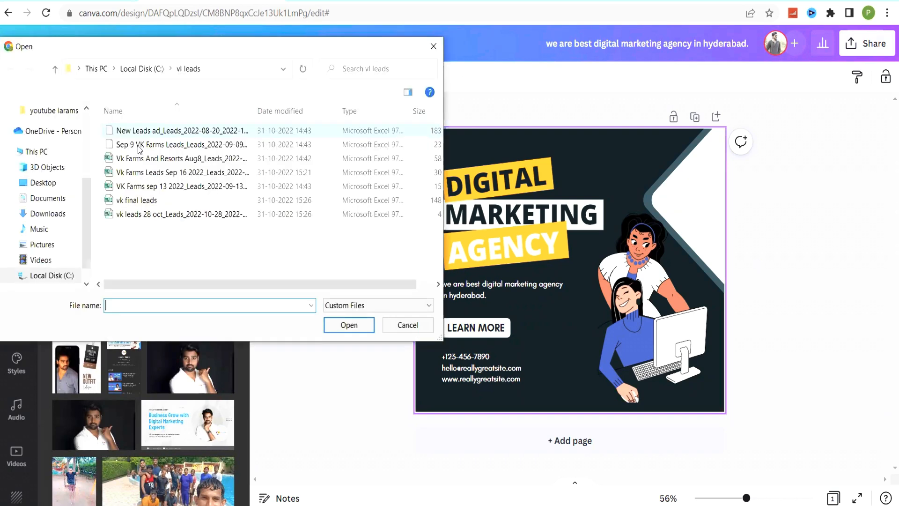
{"action": "left_click", "coordinate": [48, 213]}
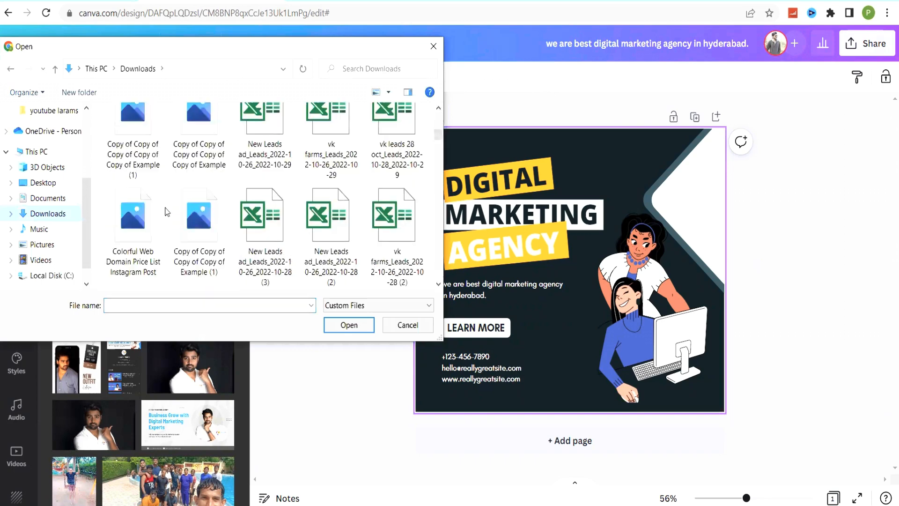
{"action": "scroll", "coordinate": [166, 212], "scroll_direction": "down", "scroll_amount": 4}
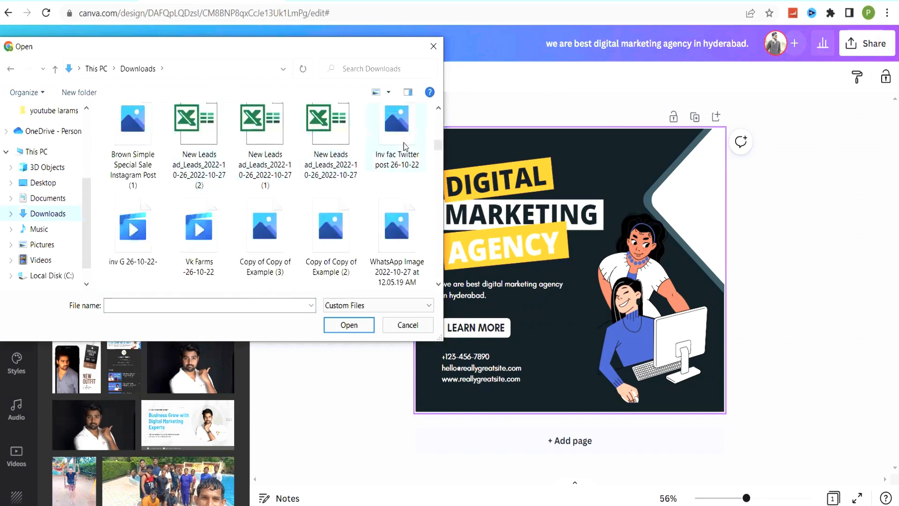
{"action": "double_click", "coordinate": [213, 225]}
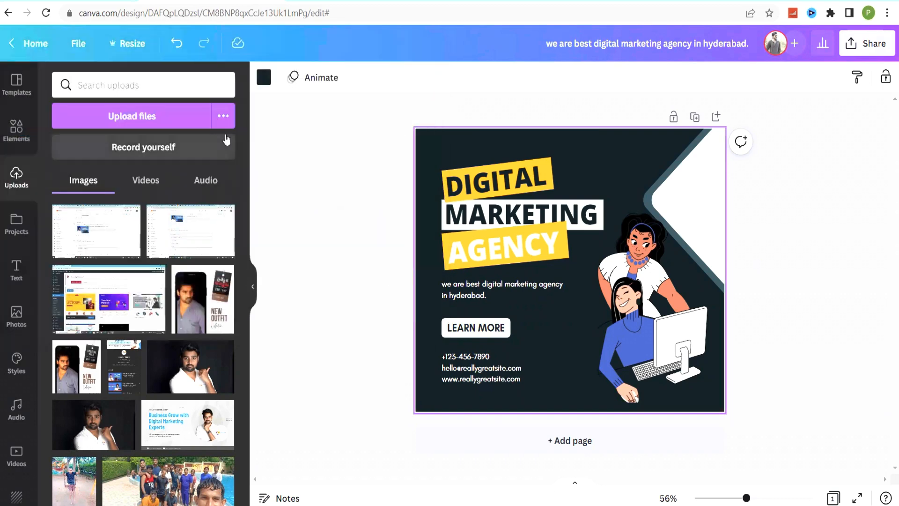
{"action": "left_click", "coordinate": [149, 181]}
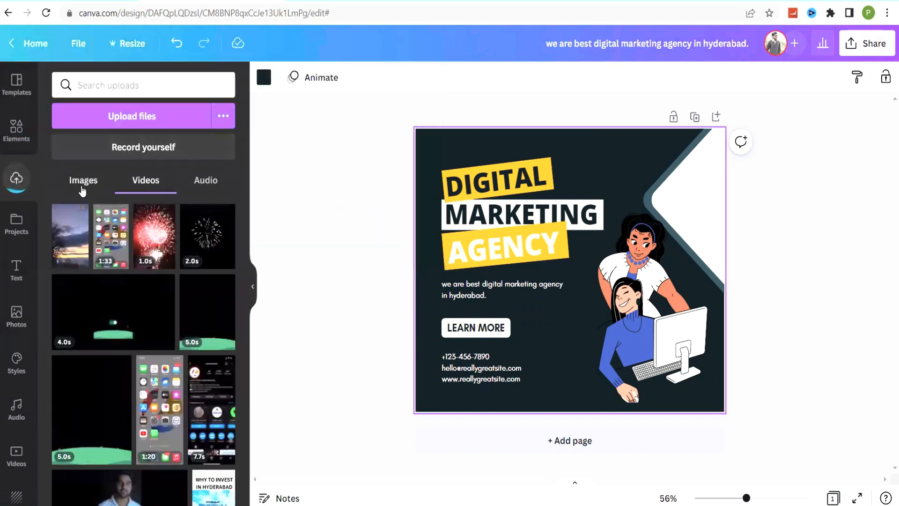
Step: Find the LARAMS MEDIA logo among the uploaded images and place it on the design
{"action": "left_click", "coordinate": [82, 184]}
{"action": "scroll", "coordinate": [113, 271], "scroll_direction": "down", "scroll_amount": 10}
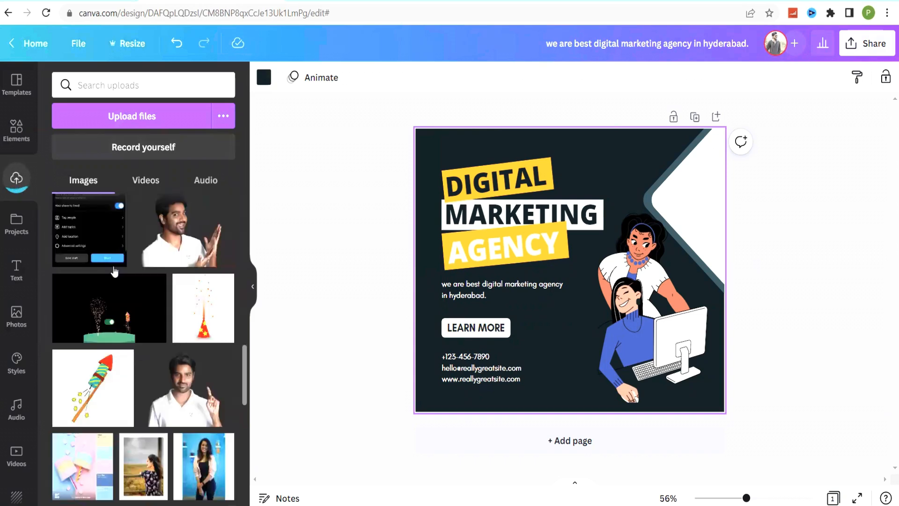
{"action": "scroll", "coordinate": [114, 271], "scroll_direction": "up", "scroll_amount": 10}
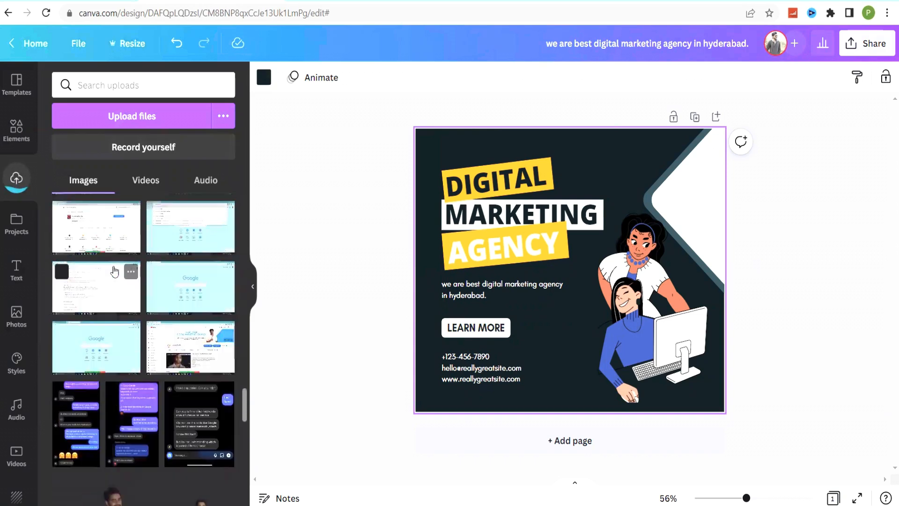
{"action": "scroll", "coordinate": [114, 270], "scroll_direction": "down", "scroll_amount": 10}
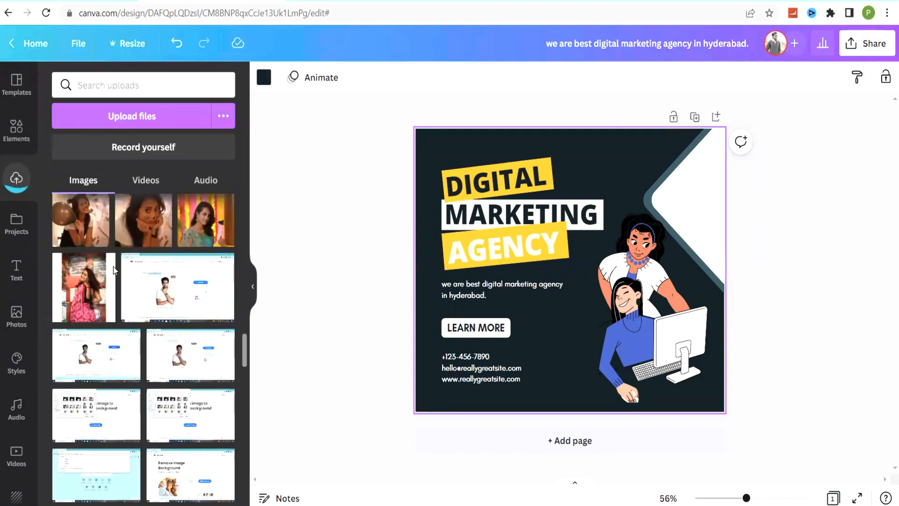
{"action": "left_click_drag", "start_coordinate": [126, 264], "coordinate": [649, 166]}
Step: Shrink the LARAMS MEDIA logo and position it between the contact details and the illustration of the two women
{"action": "left_click_drag", "start_coordinate": [561, 252], "coordinate": [620, 192]}
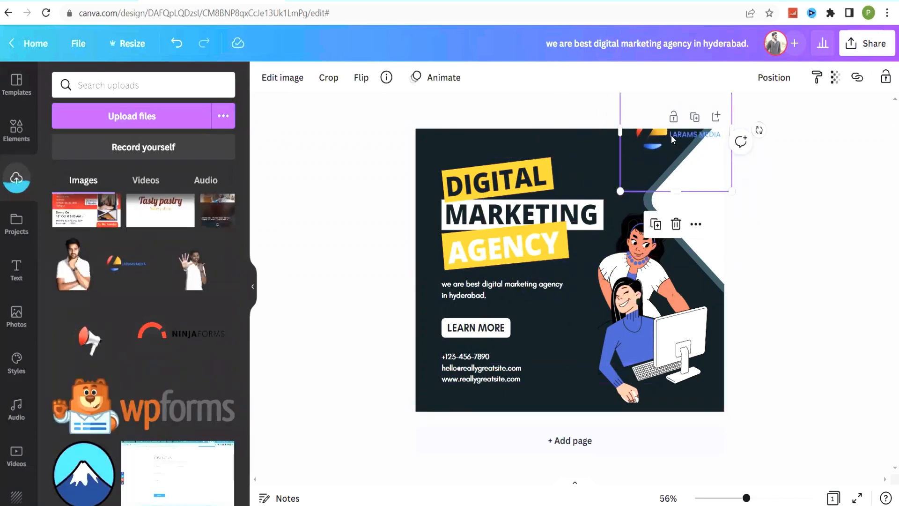
{"action": "left_click_drag", "start_coordinate": [672, 140], "coordinate": [570, 356]}
{"action": "left_click_drag", "start_coordinate": [630, 409], "coordinate": [599, 381]}
{"action": "left_click", "coordinate": [655, 401]}
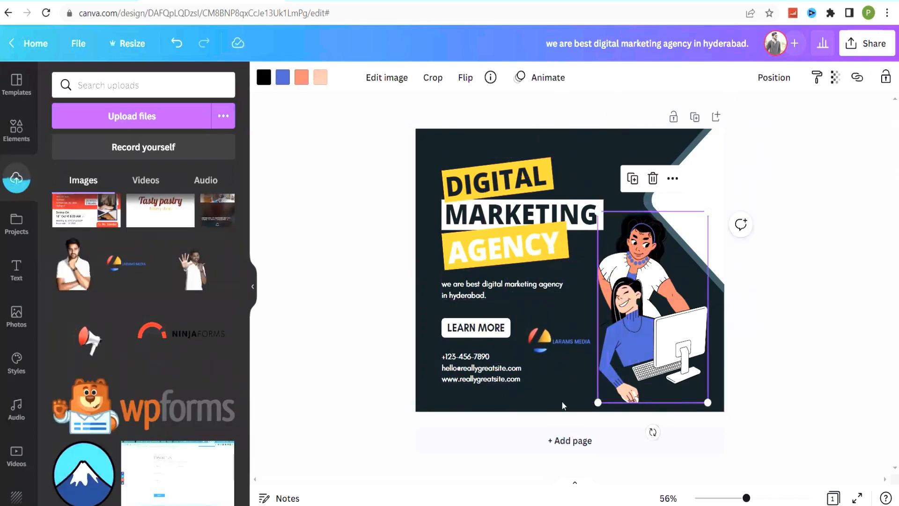
{"action": "left_click", "coordinate": [562, 402]}
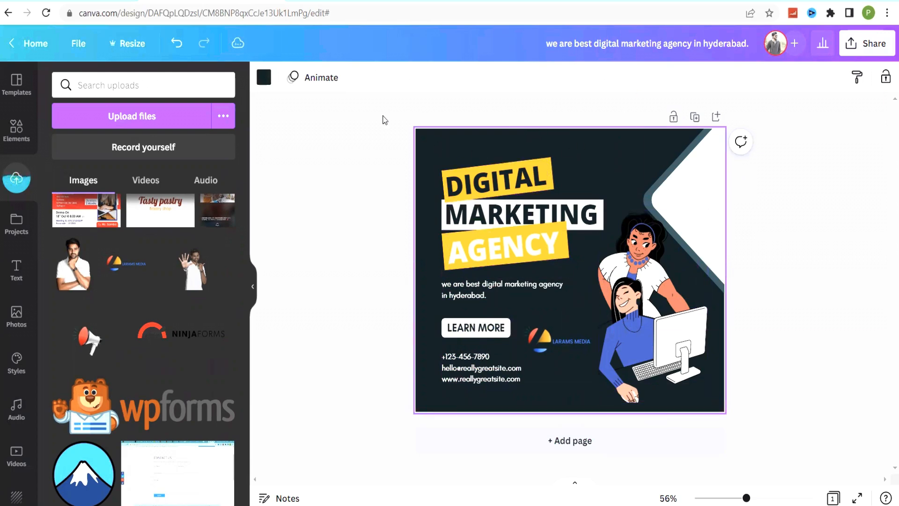
Step: Try light grey, yellow and black as the page background colour and settle on the dark grey default colour
{"action": "left_click", "coordinate": [264, 78]}
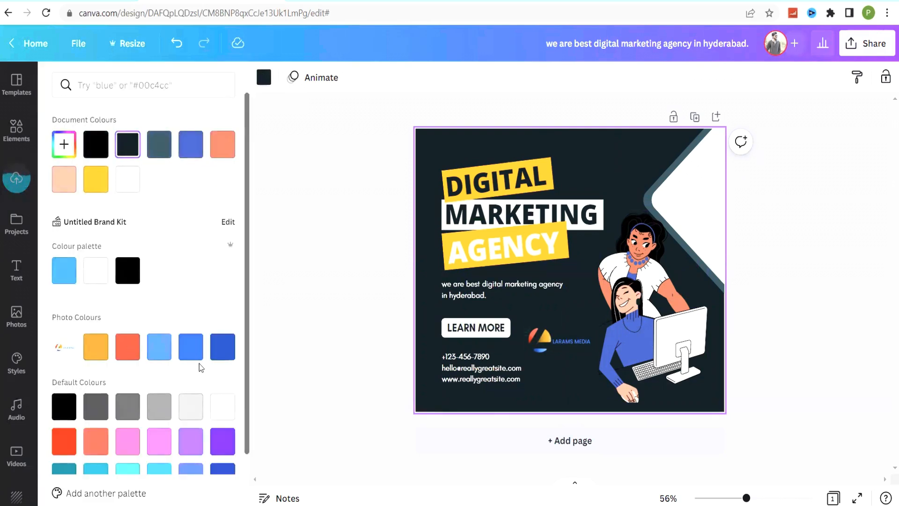
{"action": "left_click", "coordinate": [191, 406]}
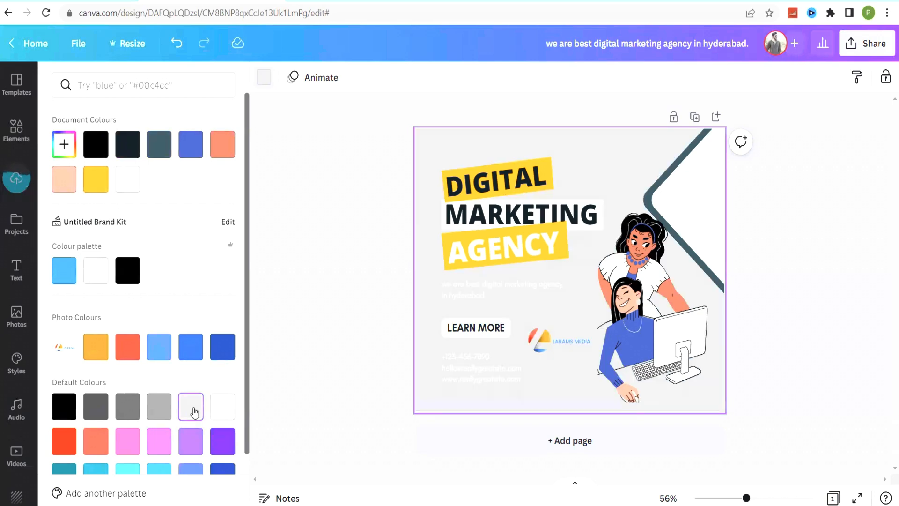
{"action": "left_click", "coordinate": [100, 410]}
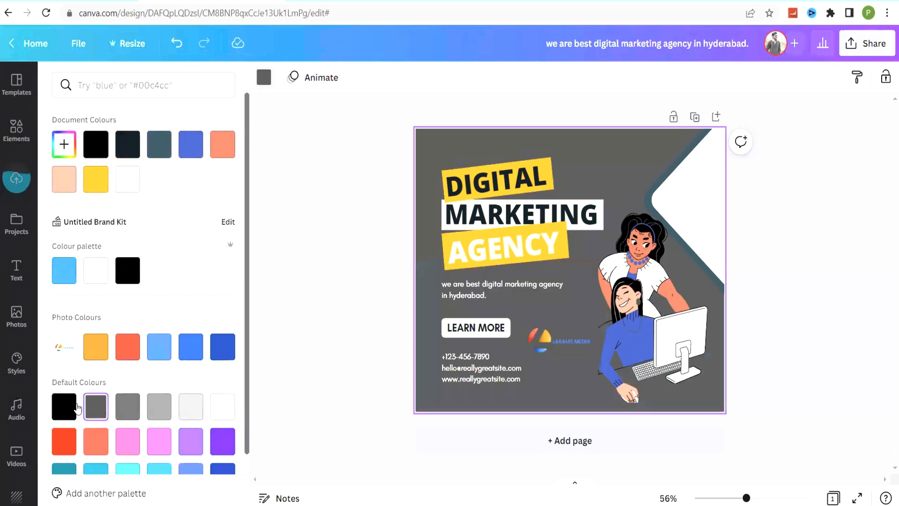
{"action": "scroll", "coordinate": [150, 424], "scroll_direction": "down", "scroll_amount": 2}
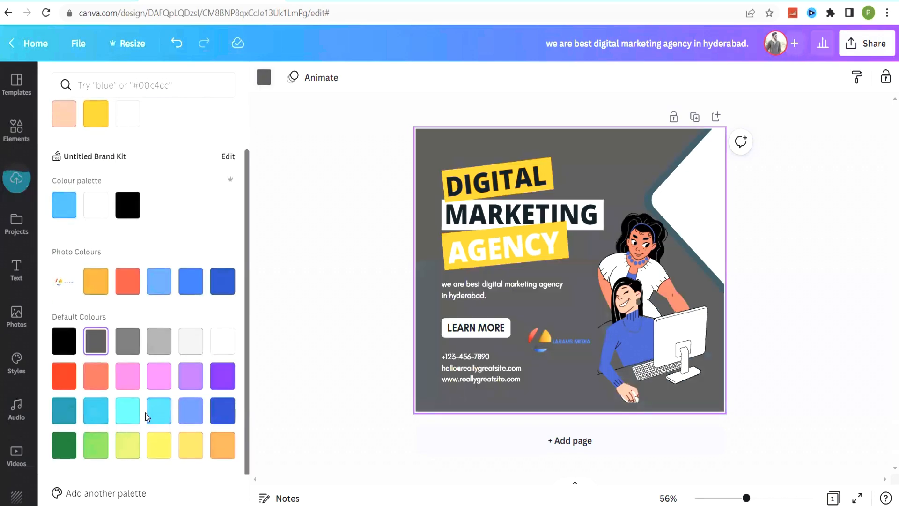
{"action": "left_click", "coordinate": [160, 445]}
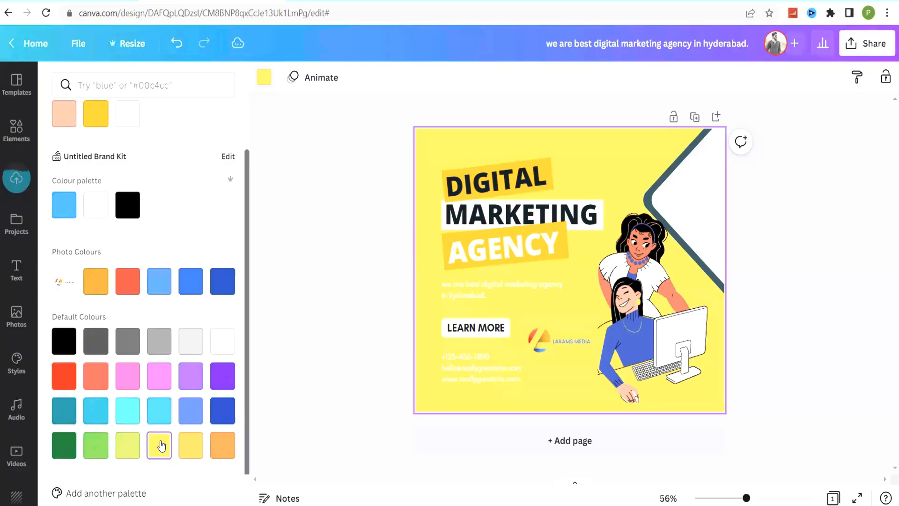
{"action": "left_click", "coordinate": [193, 449]}
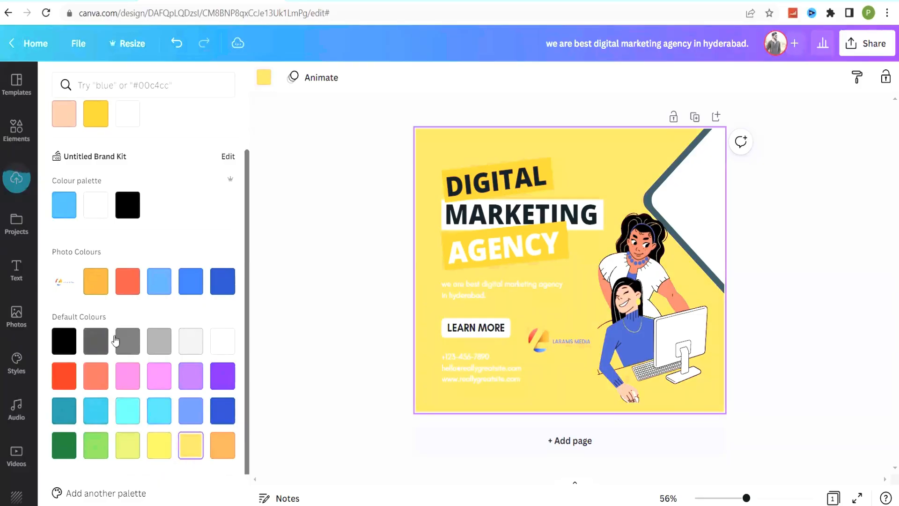
{"action": "left_click", "coordinate": [66, 340]}
{"action": "left_click", "coordinate": [93, 337]}
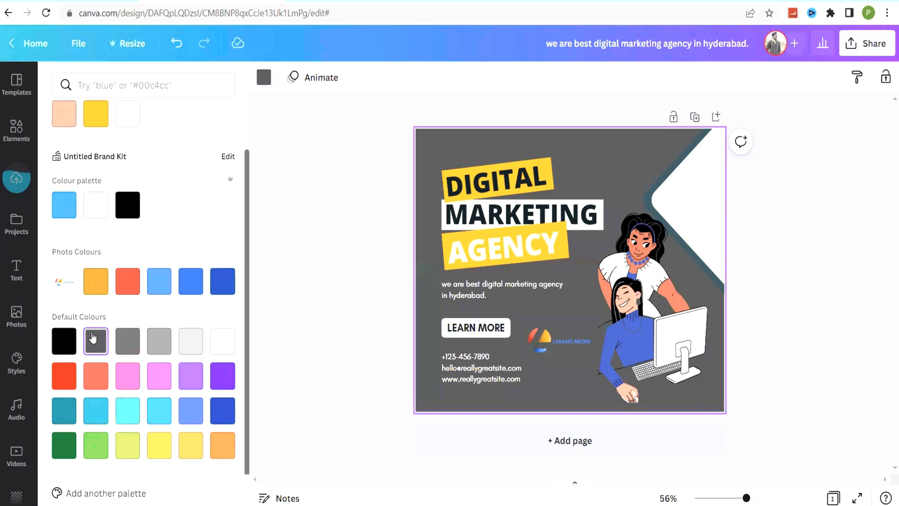
{"action": "left_click", "coordinate": [345, 346]}
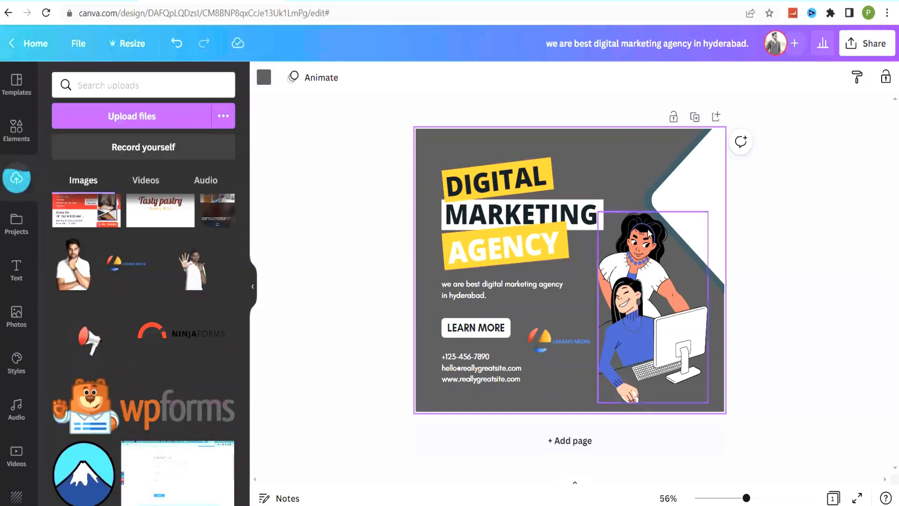
{"action": "left_click", "coordinate": [673, 290]}
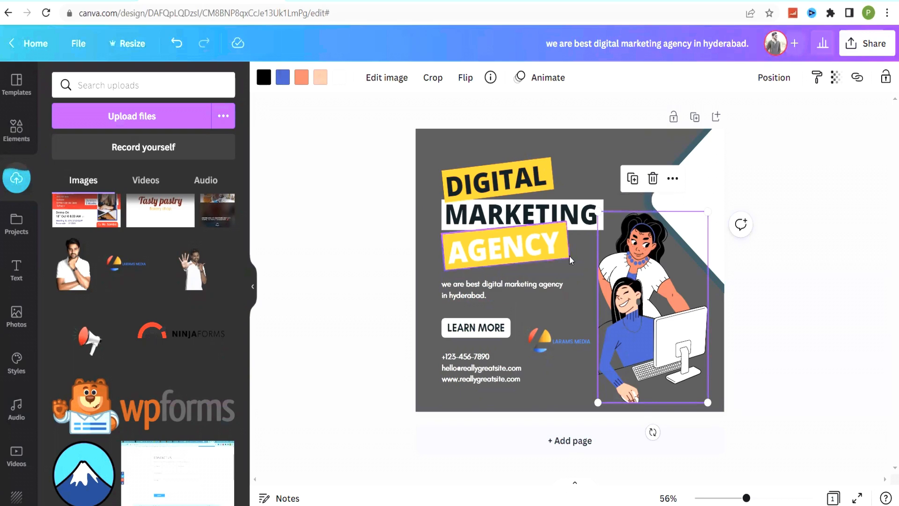
{"action": "left_click", "coordinate": [347, 252]}
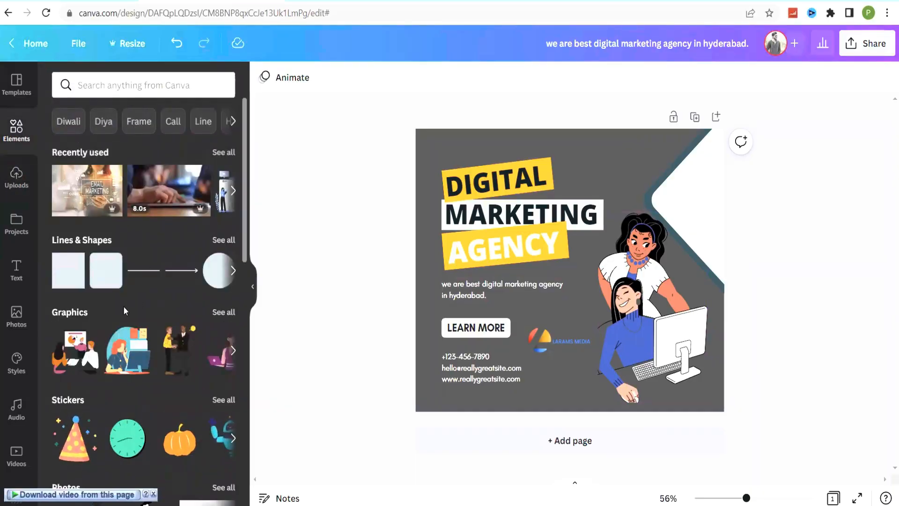
Step: Search the elements for "digital marketing" and add the graphic of a purple megaphone on a laptop to the design
{"action": "scroll", "coordinate": [123, 306], "scroll_direction": "down", "scroll_amount": 6}
{"action": "scroll", "coordinate": [125, 312], "scroll_direction": "up", "scroll_amount": 6}
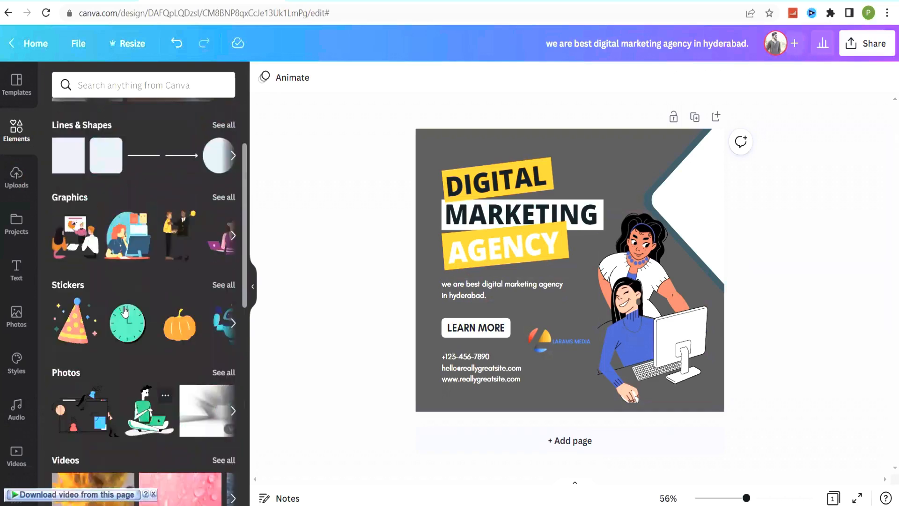
{"action": "left_click", "coordinate": [130, 87]}
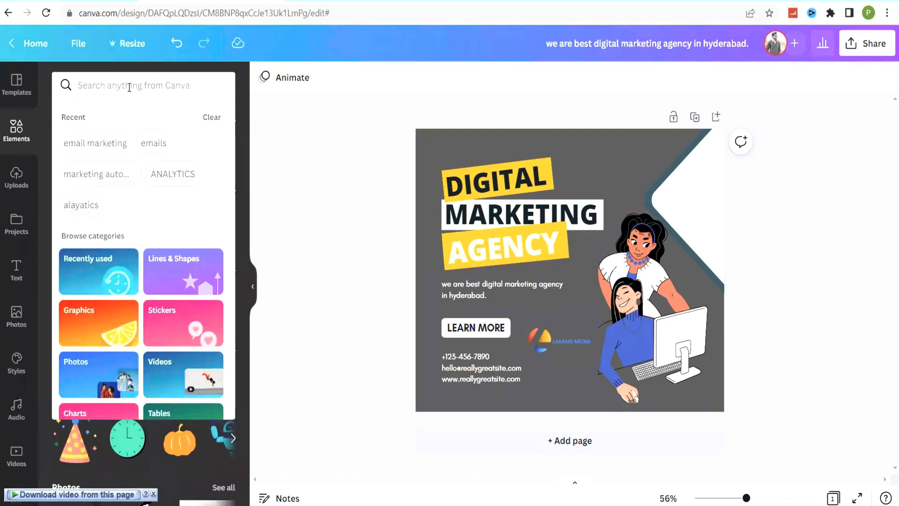
{"action": "type", "text": "digi"}
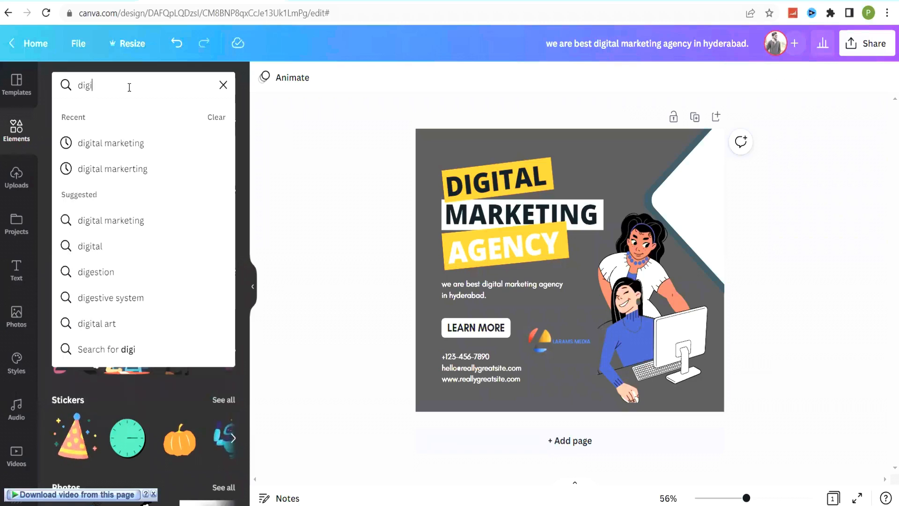
{"action": "type", "text": "tal market"}
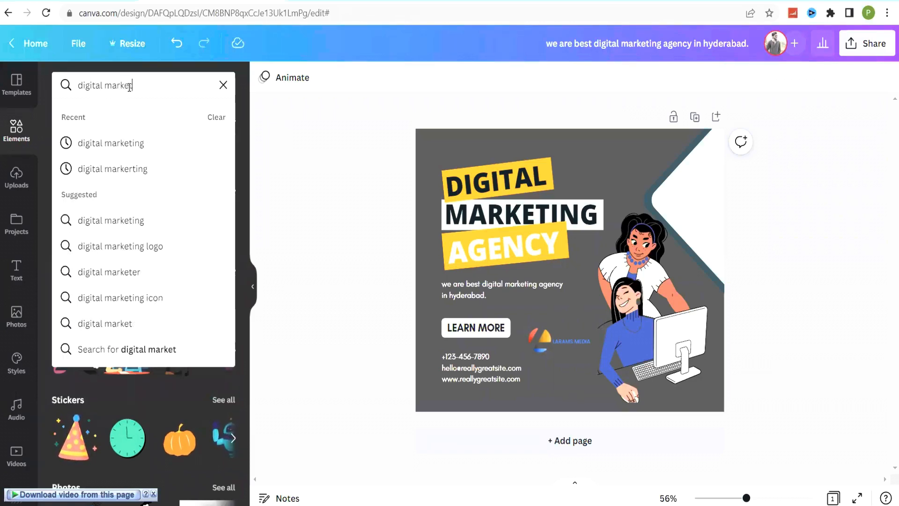
{"action": "left_click", "coordinate": [133, 143]}
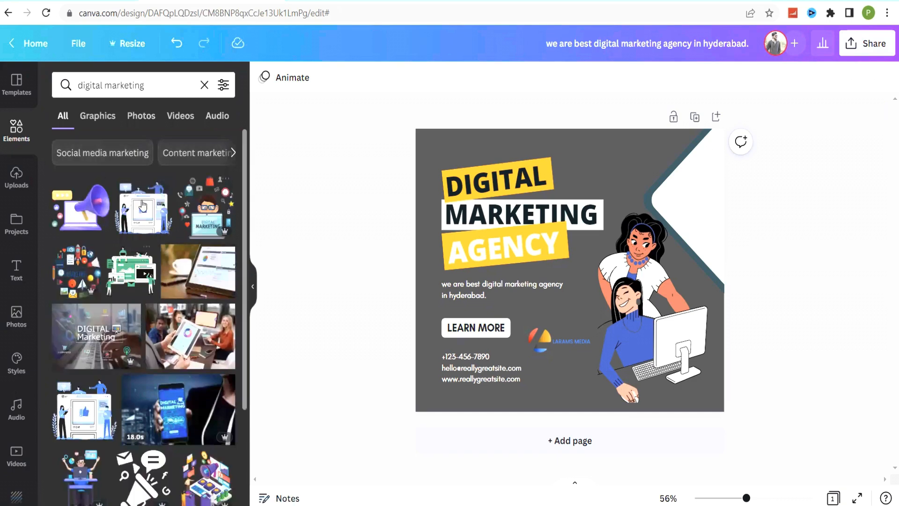
{"action": "left_click", "coordinate": [82, 215]}
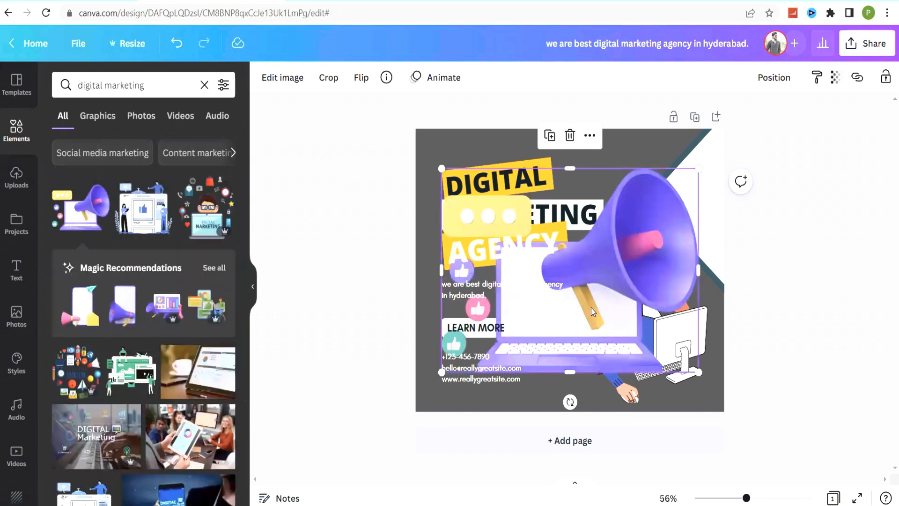
{"action": "left_click_drag", "start_coordinate": [697, 372], "coordinate": [567, 266]}
{"action": "left_click", "coordinate": [515, 240]}
{"action": "left_click_drag", "start_coordinate": [515, 240], "coordinate": [523, 247]}
{"action": "key", "text": "ctrl+z"}
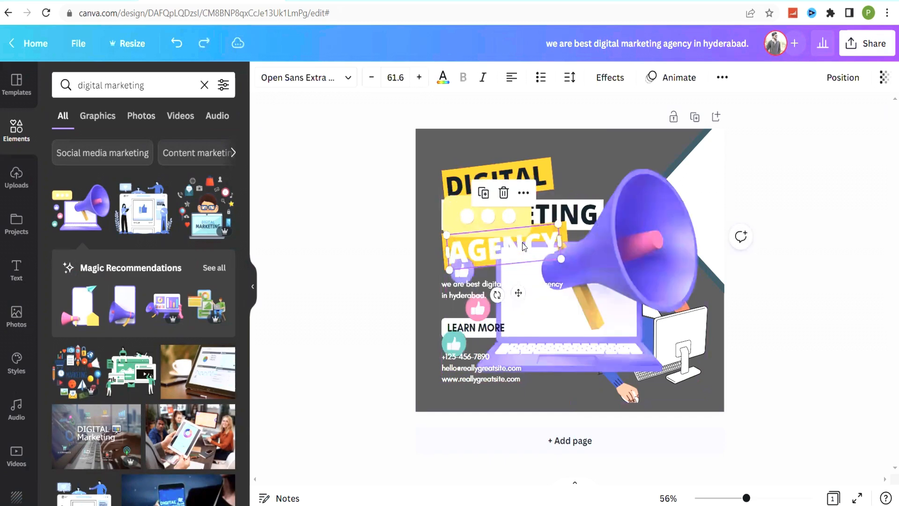
Step: Shrink the megaphone graphic to a small size beside the LEARN MORE label and delete the illustration of the two women
{"action": "left_click_drag", "start_coordinate": [617, 332], "coordinate": [679, 322]}
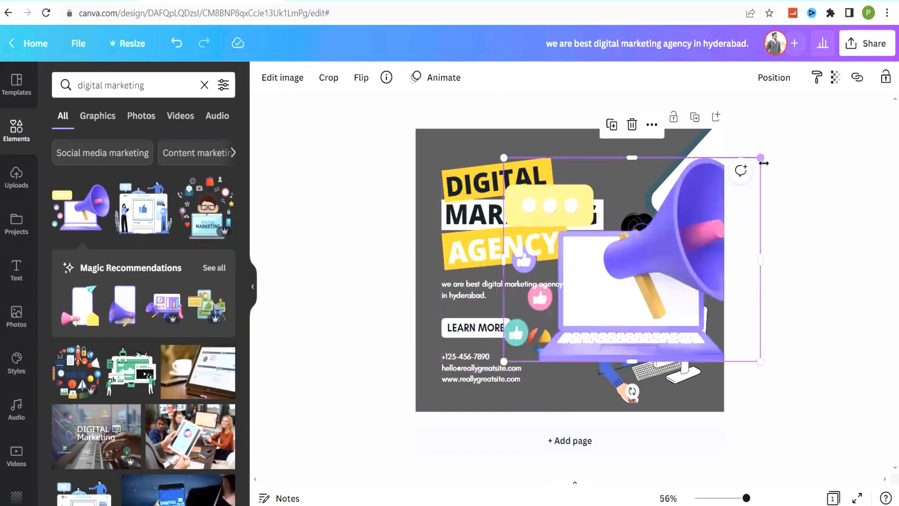
{"action": "left_click_drag", "start_coordinate": [760, 159], "coordinate": [683, 346]}
{"action": "left_click", "coordinate": [684, 347]}
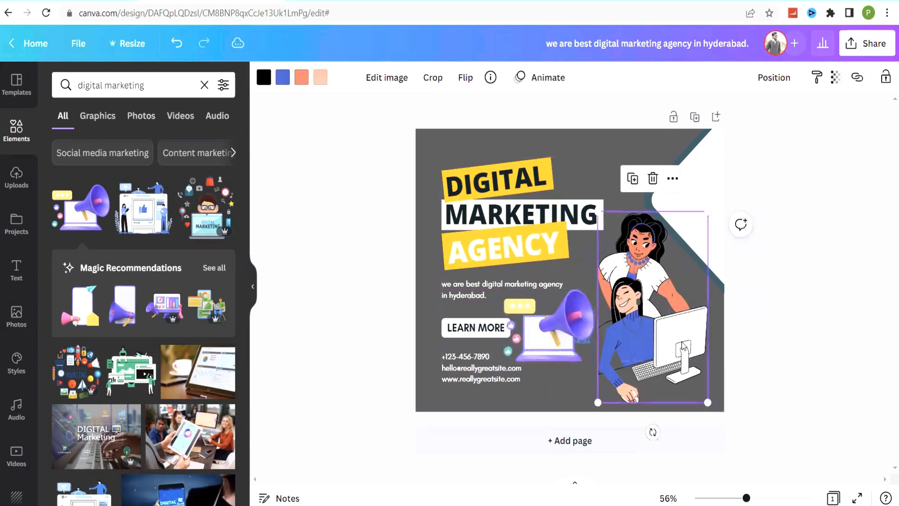
{"action": "left_click", "coordinate": [653, 179]}
Step: Move the megaphone graphic into the lower-right area of the design and enlarge it to fill the empty space
{"action": "left_click_drag", "start_coordinate": [561, 323], "coordinate": [656, 301]}
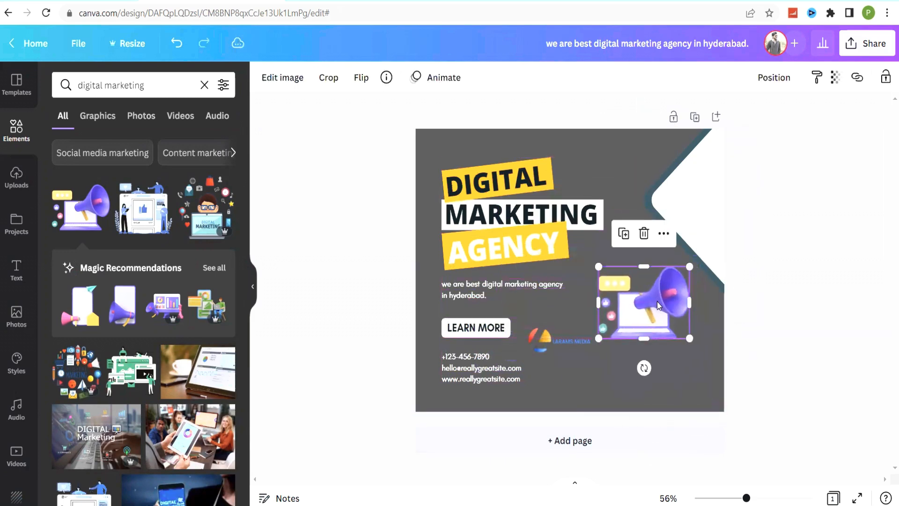
{"action": "left_click_drag", "start_coordinate": [689, 267], "coordinate": [754, 210]}
{"action": "left_click_drag", "start_coordinate": [705, 250], "coordinate": [675, 298]}
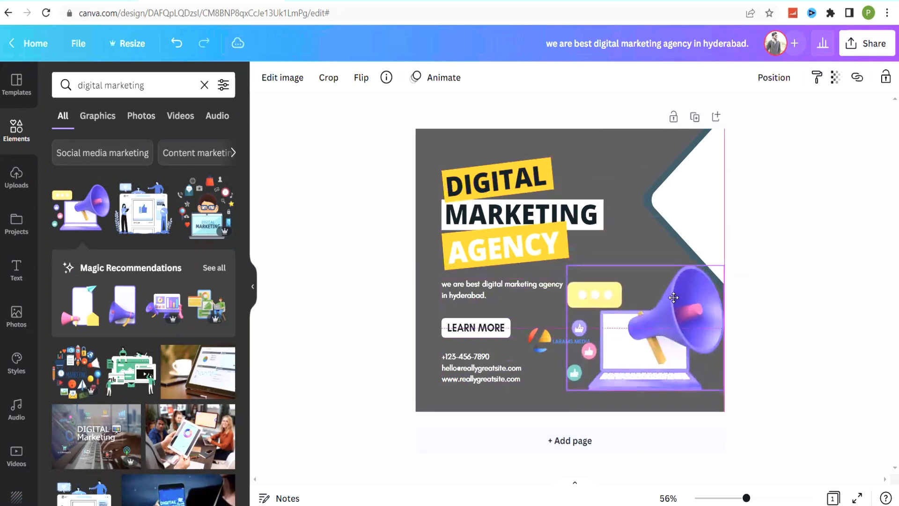
Step: Move the LARAMS MEDIA logo up beside the word DIGITAL and nudge the megaphone graphic slightly down and inward from the page edge
{"action": "left_click", "coordinate": [539, 338]}
{"action": "left_click_drag", "start_coordinate": [540, 338], "coordinate": [600, 164]}
{"action": "left_click", "coordinate": [734, 252]}
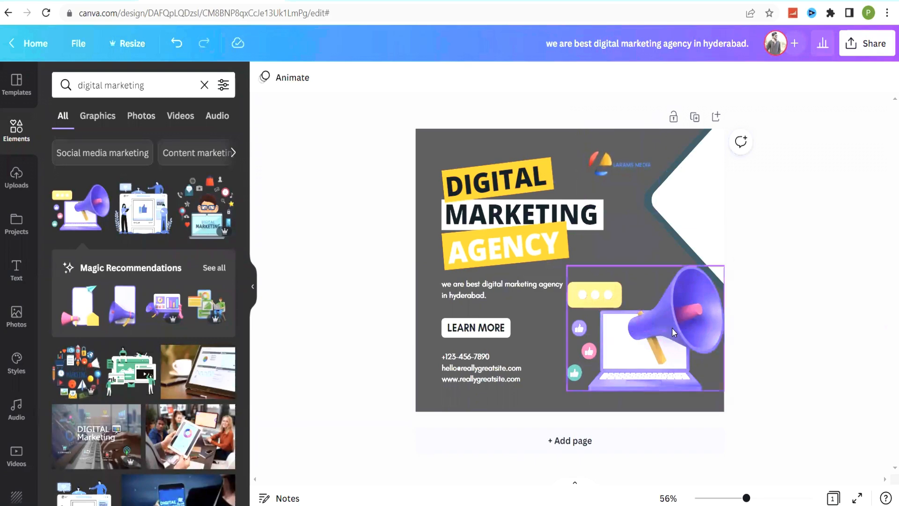
{"action": "left_click_drag", "start_coordinate": [673, 328], "coordinate": [669, 334]}
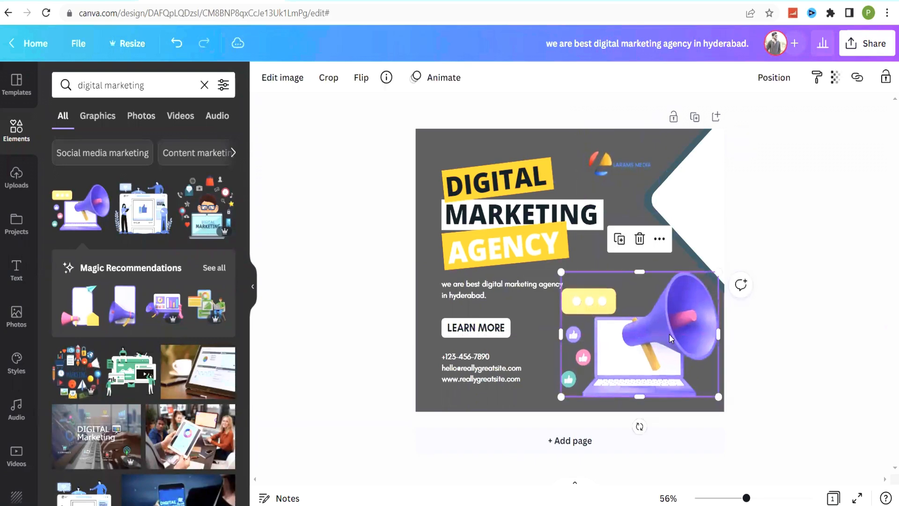
{"action": "left_click", "coordinate": [825, 364]}
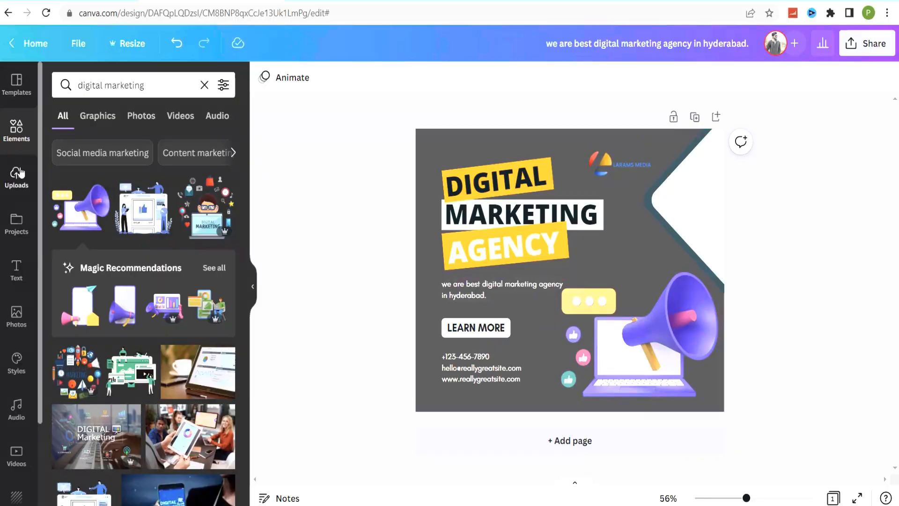
{"action": "left_click", "coordinate": [16, 224]}
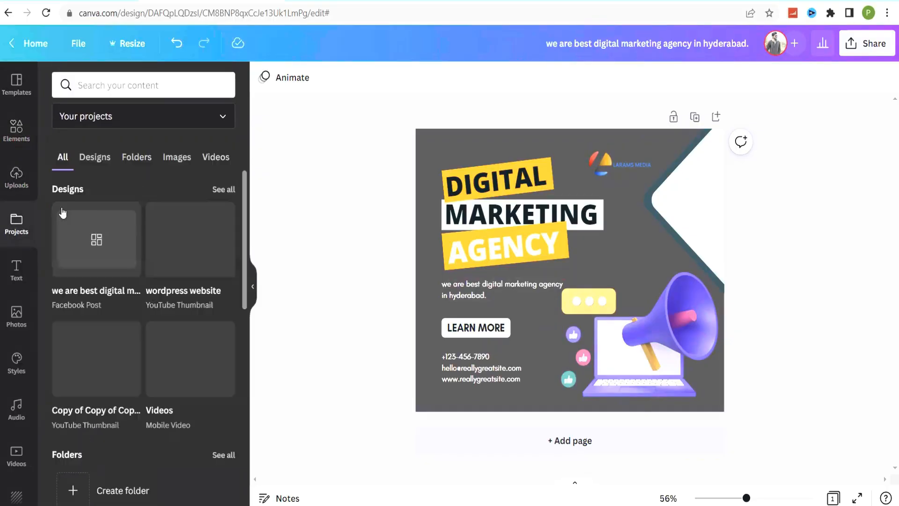
{"action": "scroll", "coordinate": [108, 290], "scroll_direction": "down", "scroll_amount": 8}
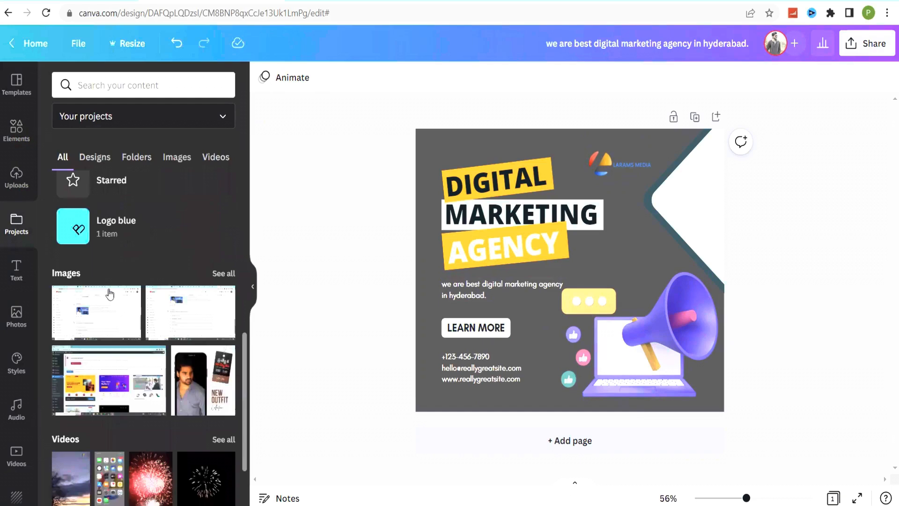
{"action": "scroll", "coordinate": [106, 239], "scroll_direction": "up", "scroll_amount": 8}
Step: Add a subheading reading "larams media" to the design and select all of its text
{"action": "left_click", "coordinate": [17, 270]}
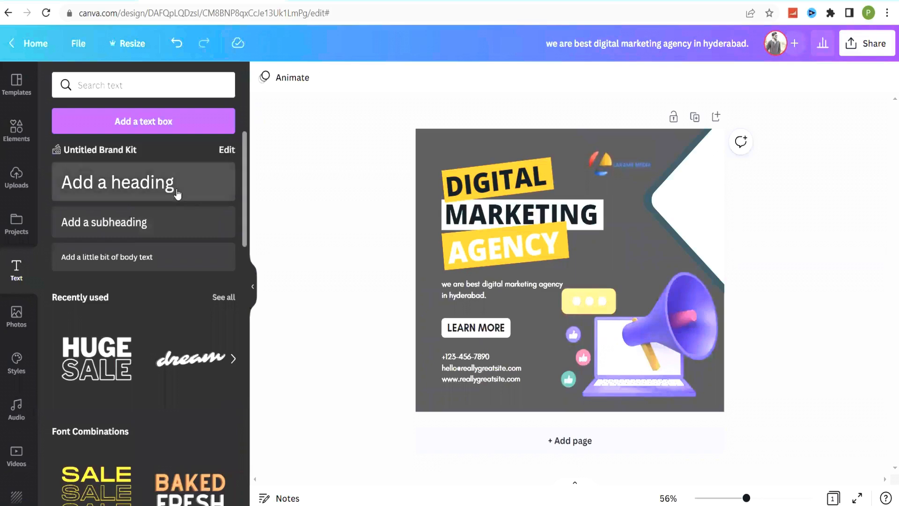
{"action": "scroll", "coordinate": [159, 329], "scroll_direction": "down", "scroll_amount": 7}
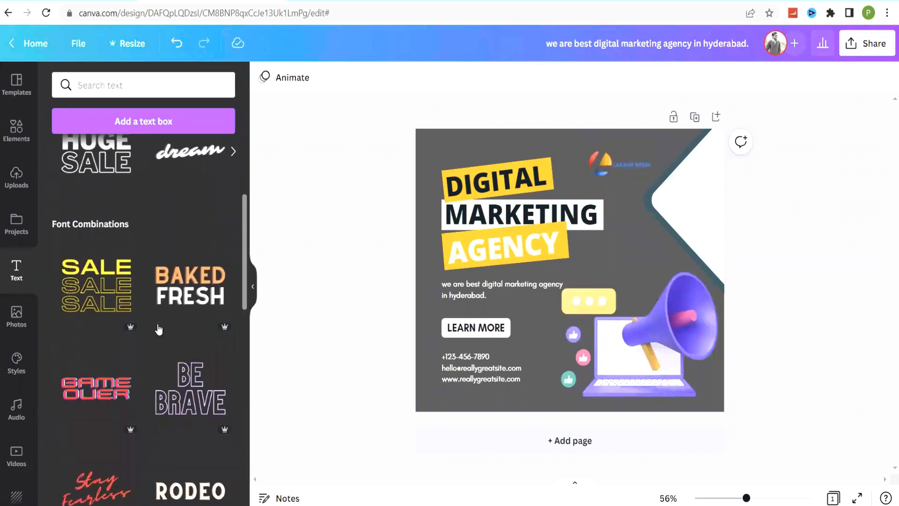
{"action": "scroll", "coordinate": [143, 305], "scroll_direction": "down", "scroll_amount": 5}
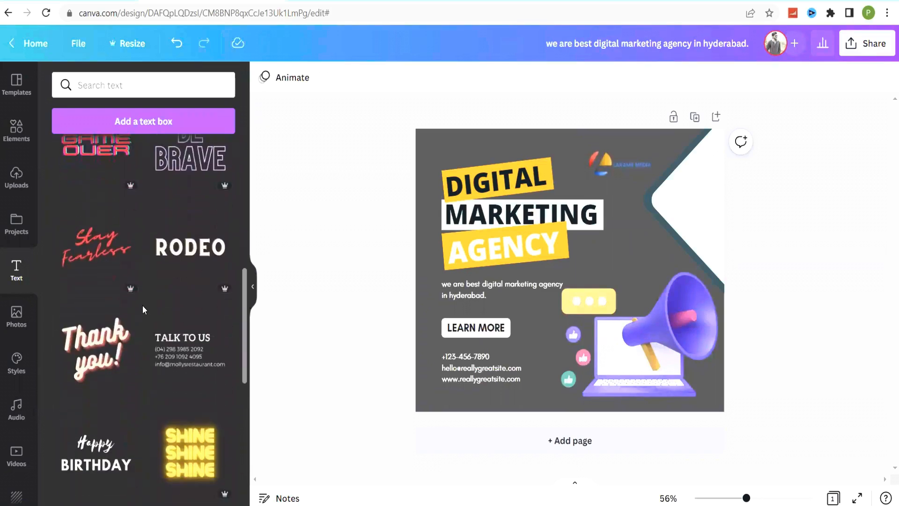
{"action": "scroll", "coordinate": [142, 305], "scroll_direction": "up", "scroll_amount": 1}
{"action": "scroll", "coordinate": [127, 238], "scroll_direction": "up", "scroll_amount": 10}
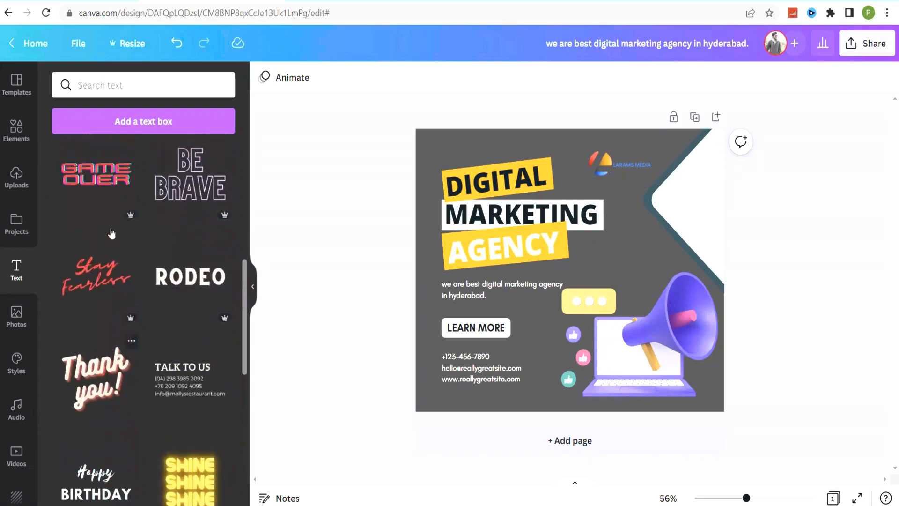
{"action": "scroll", "coordinate": [145, 380], "scroll_direction": "up", "scroll_amount": 1}
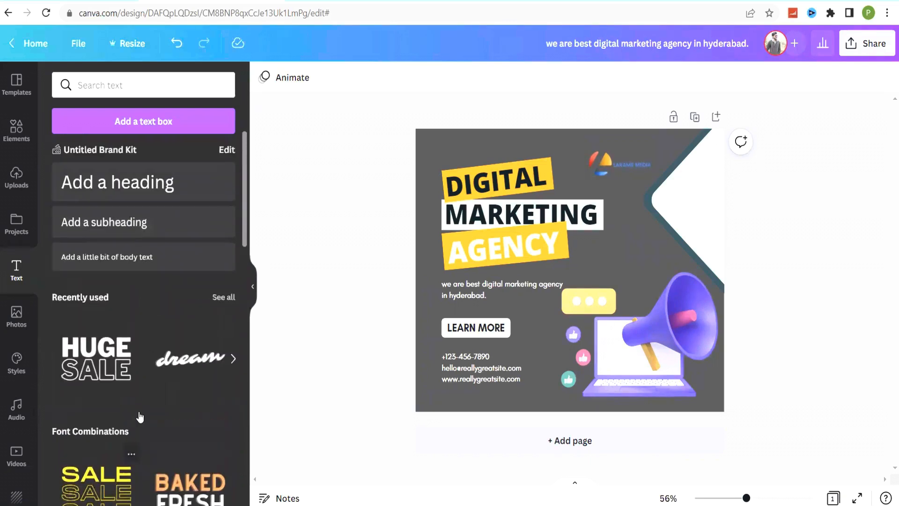
{"action": "left_click", "coordinate": [117, 223]}
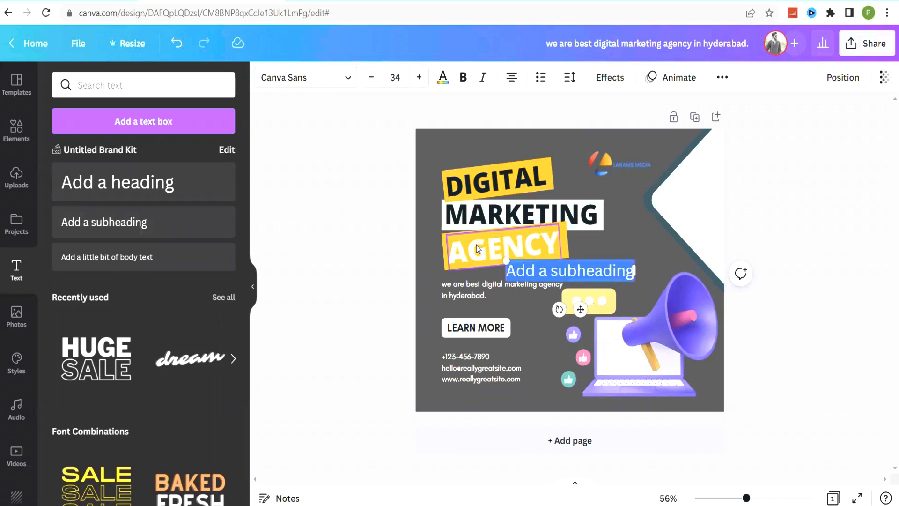
{"action": "type", "text": "larams medi"}
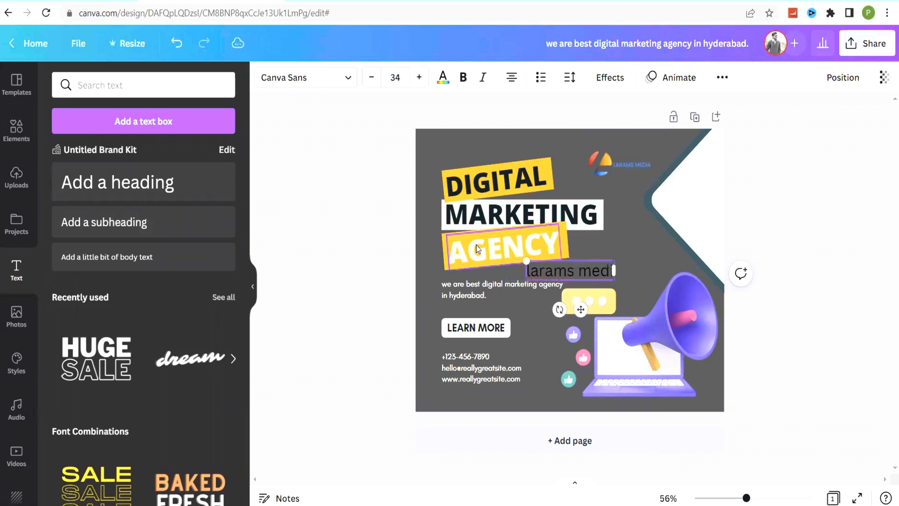
{"action": "type", "text": "a"}
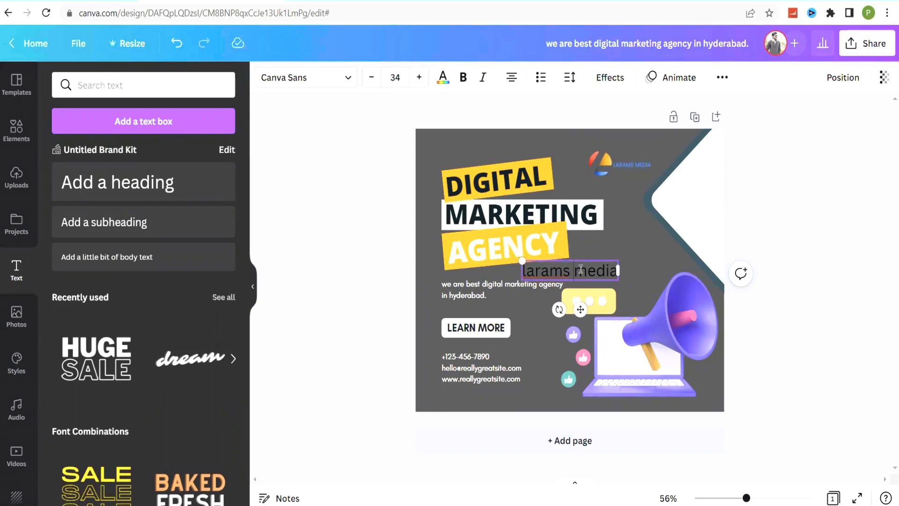
{"action": "key", "text": "ctrl+a"}
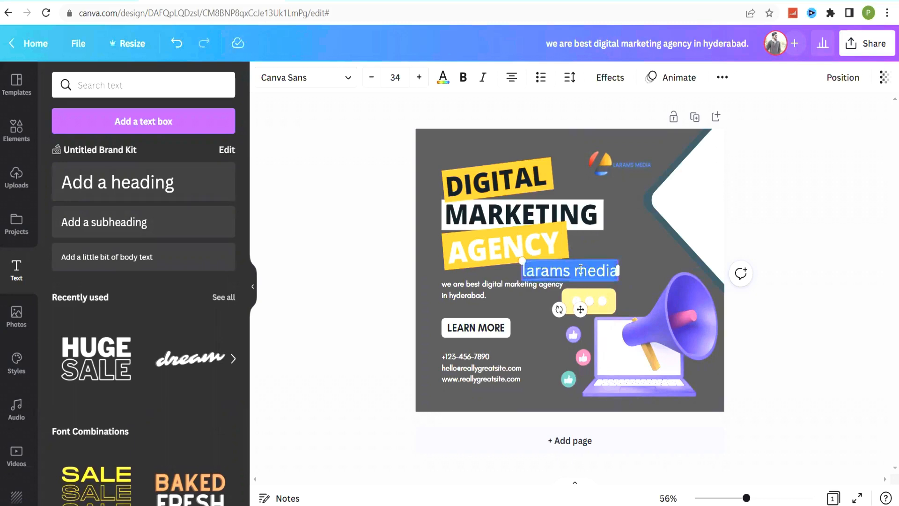
Step: Make the "larams media" subheading bold, colour it with the yellow document colour and set its font size to 39
{"action": "left_click", "coordinate": [464, 82]}
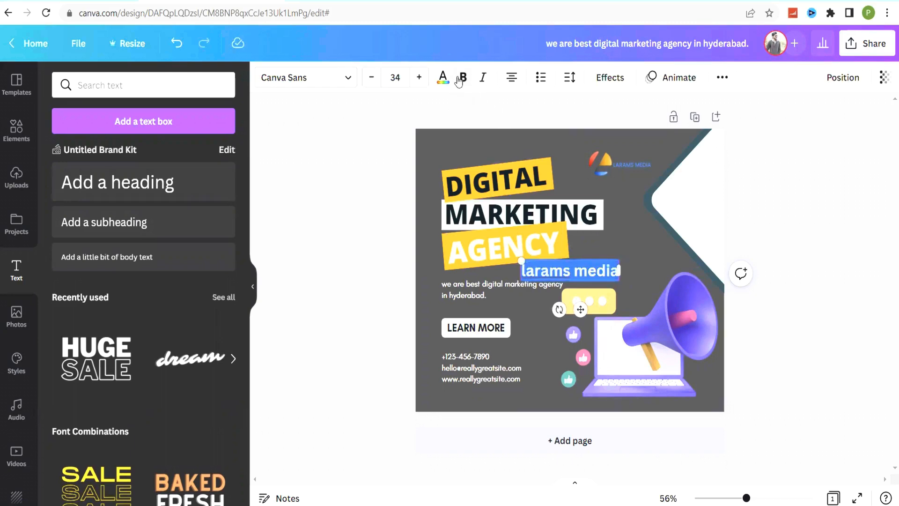
{"action": "left_click", "coordinate": [443, 80]}
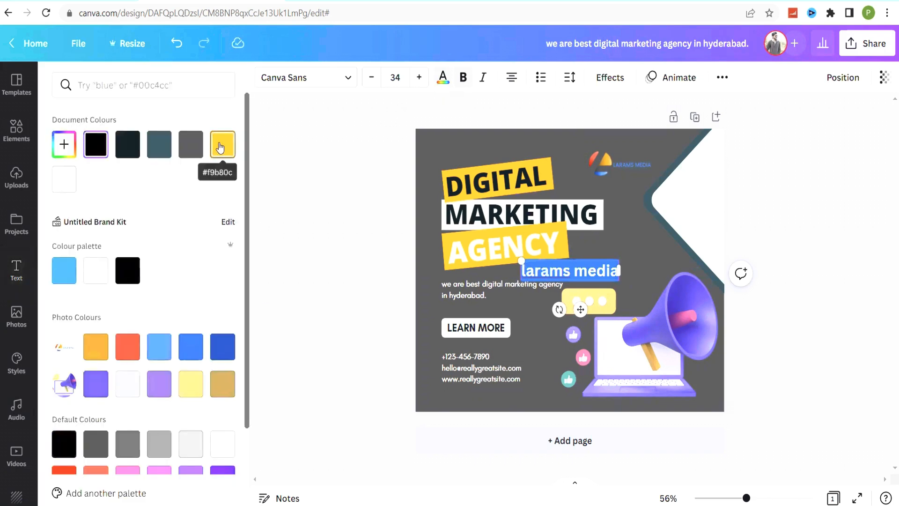
{"action": "left_click", "coordinate": [213, 149]}
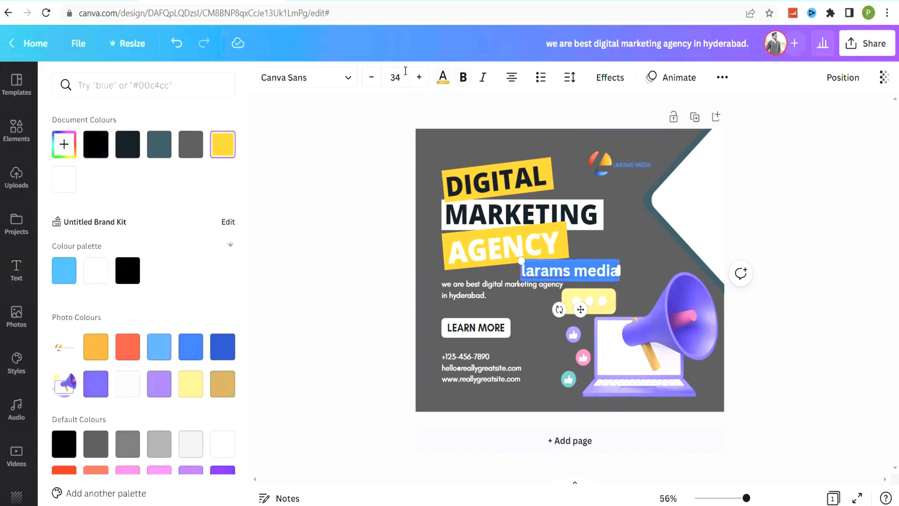
{"action": "left_click", "coordinate": [419, 80]}
{"action": "left_click", "coordinate": [420, 80]}
{"action": "left_click", "coordinate": [419, 80]}
{"action": "left_click", "coordinate": [420, 80]}
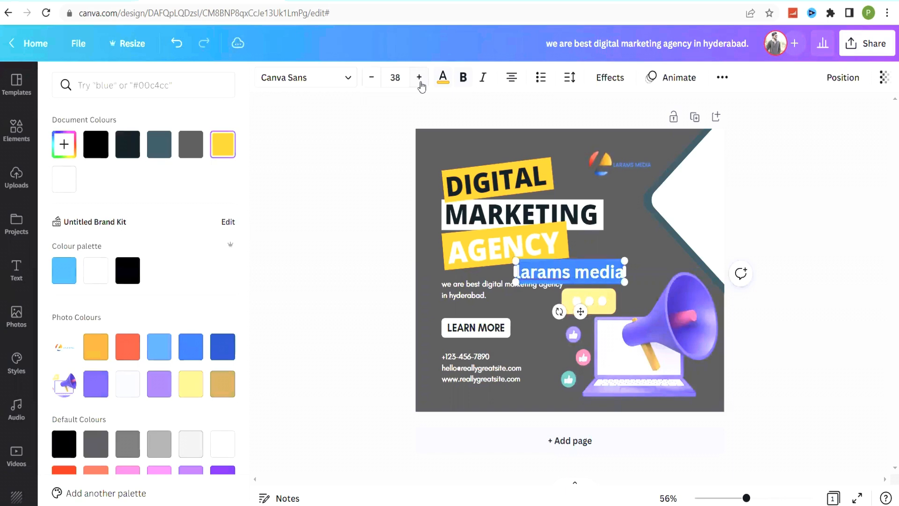
{"action": "left_click", "coordinate": [419, 79]}
Step: Shrink the "larams media" text and move it into the empty area above the megaphone graphic
{"action": "left_click", "coordinate": [337, 76]}
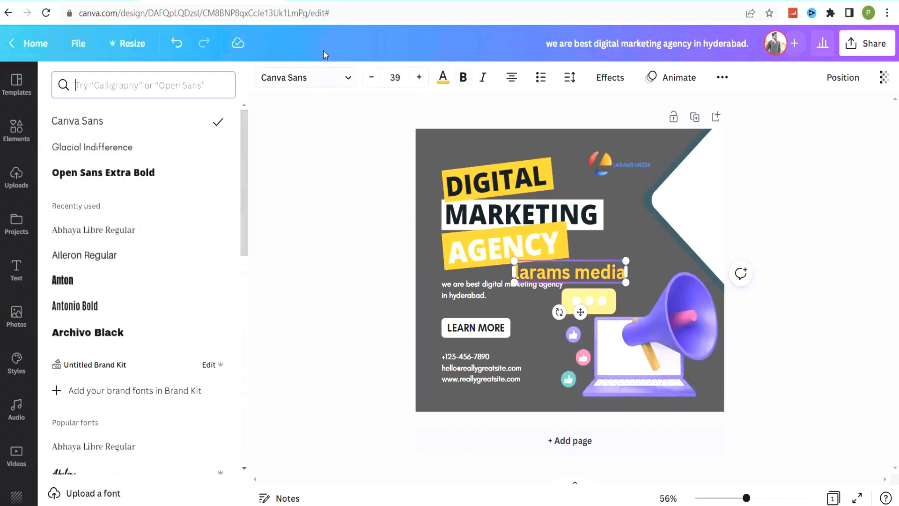
{"action": "left_click", "coordinate": [335, 76]}
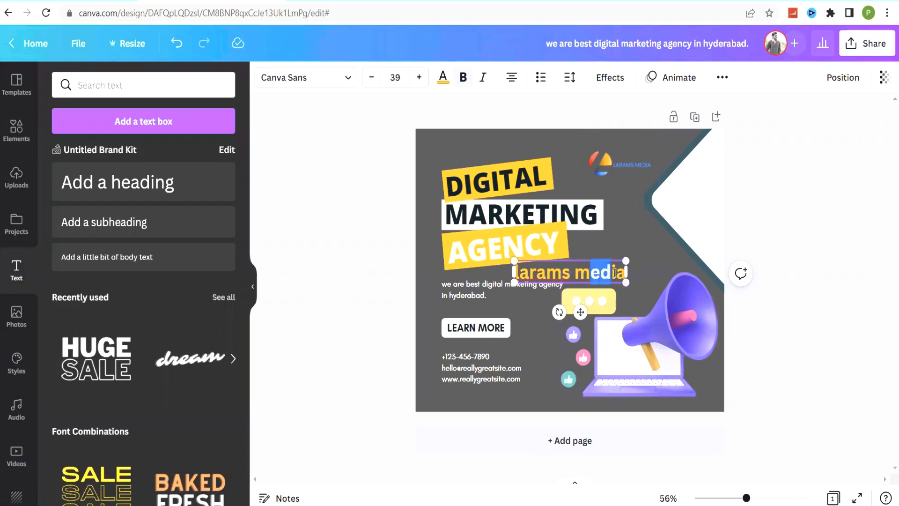
{"action": "left_click", "coordinate": [624, 272]}
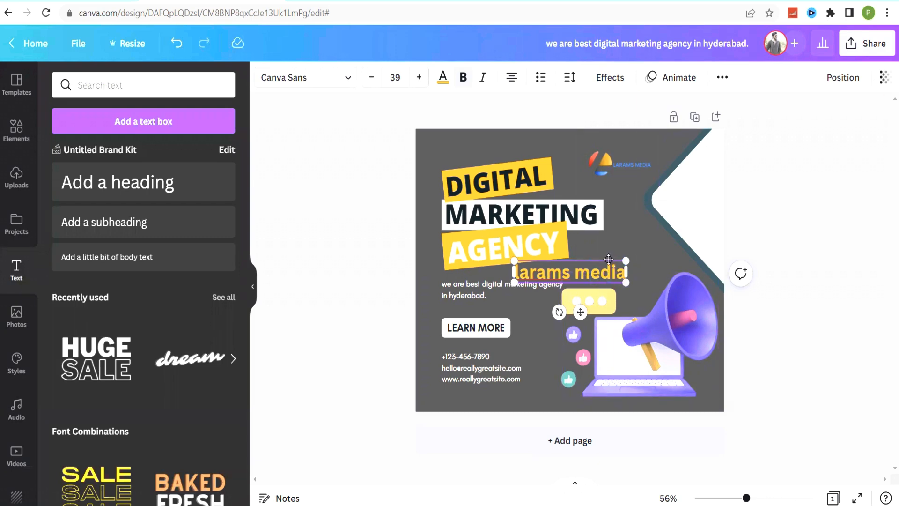
{"action": "left_click_drag", "start_coordinate": [608, 259], "coordinate": [631, 238]}
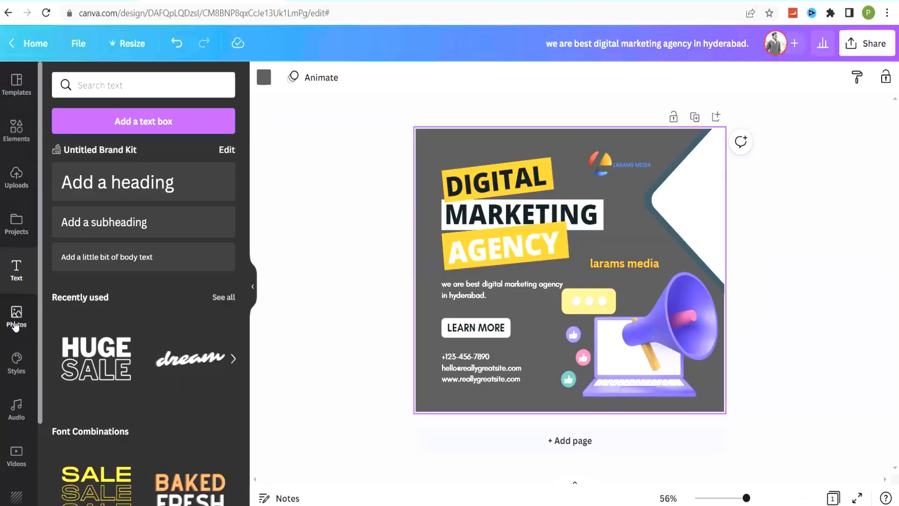
Step: Browse the photo library and narrow it to the suggested Background category
{"action": "scroll", "coordinate": [15, 324], "scroll_direction": "down", "scroll_amount": 1}
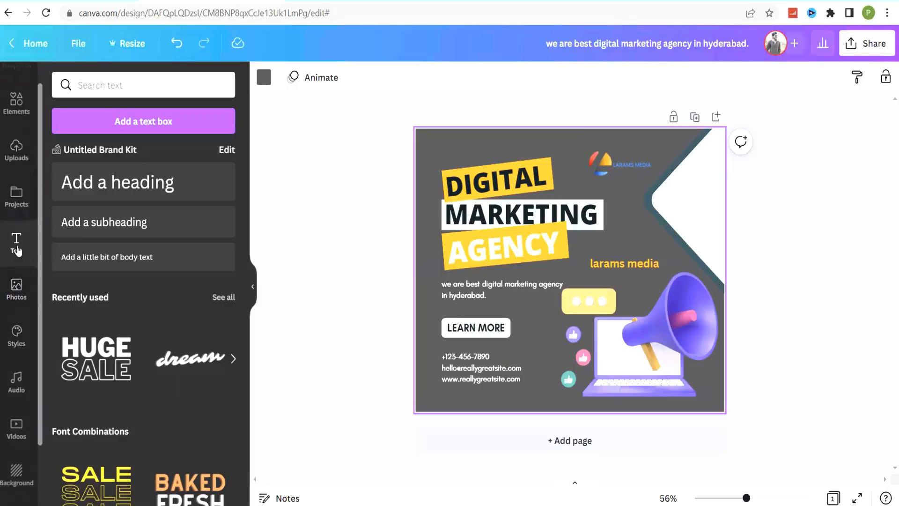
{"action": "left_click", "coordinate": [17, 287]}
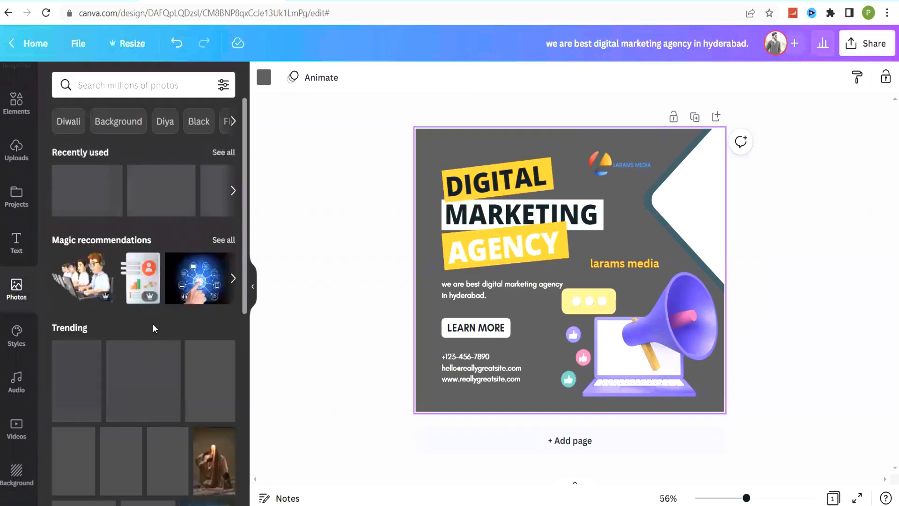
{"action": "scroll", "coordinate": [154, 328], "scroll_direction": "down", "scroll_amount": 4}
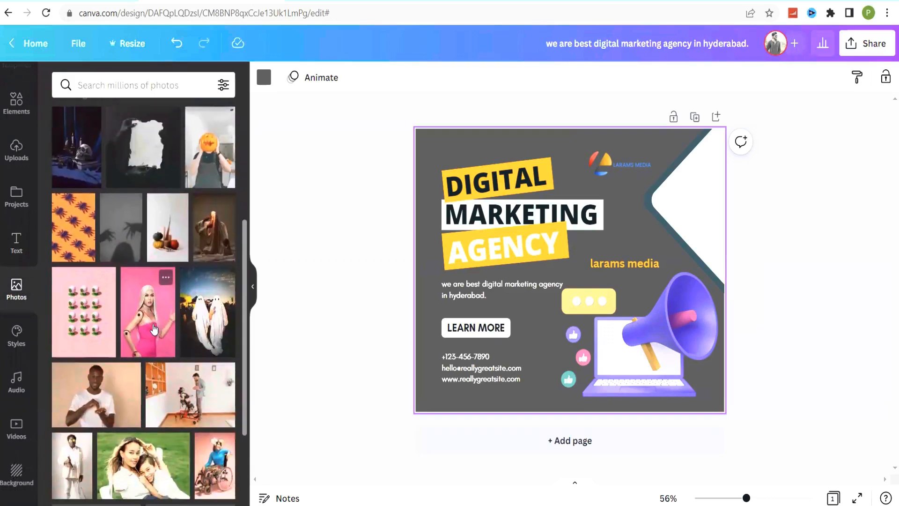
{"action": "scroll", "coordinate": [115, 204], "scroll_direction": "up", "scroll_amount": 5}
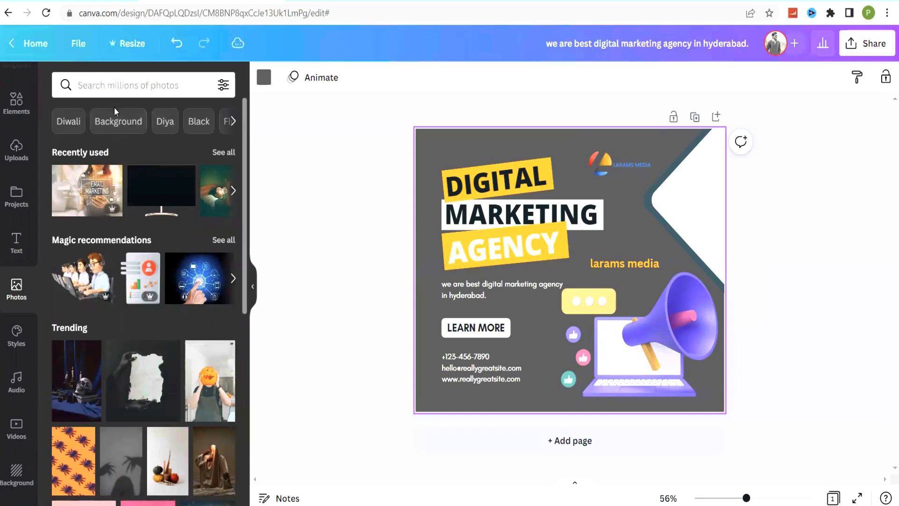
{"action": "left_click", "coordinate": [140, 88]}
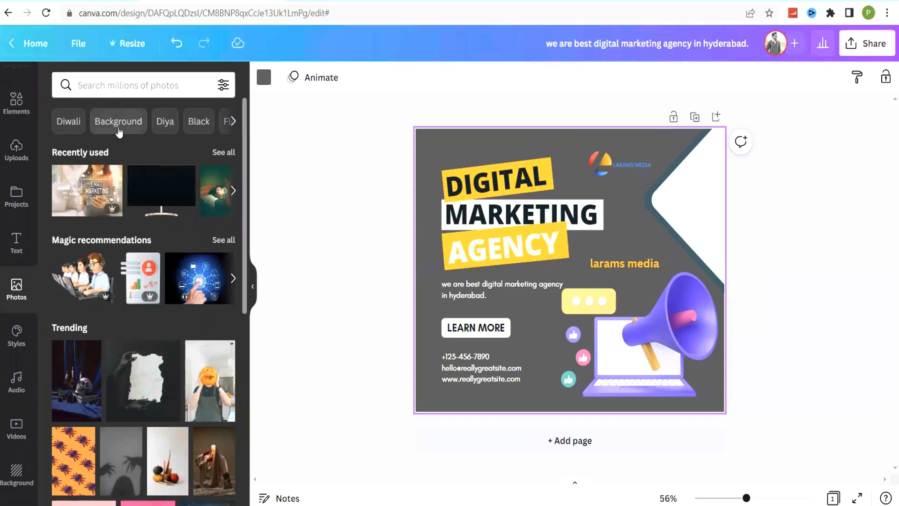
{"action": "left_click", "coordinate": [118, 133]}
Step: Add the magenta gradient background photo to the design, align it with the page's upper-left corner and enlarge it to cover the whole page
{"action": "scroll", "coordinate": [126, 251], "scroll_direction": "down", "scroll_amount": 3}
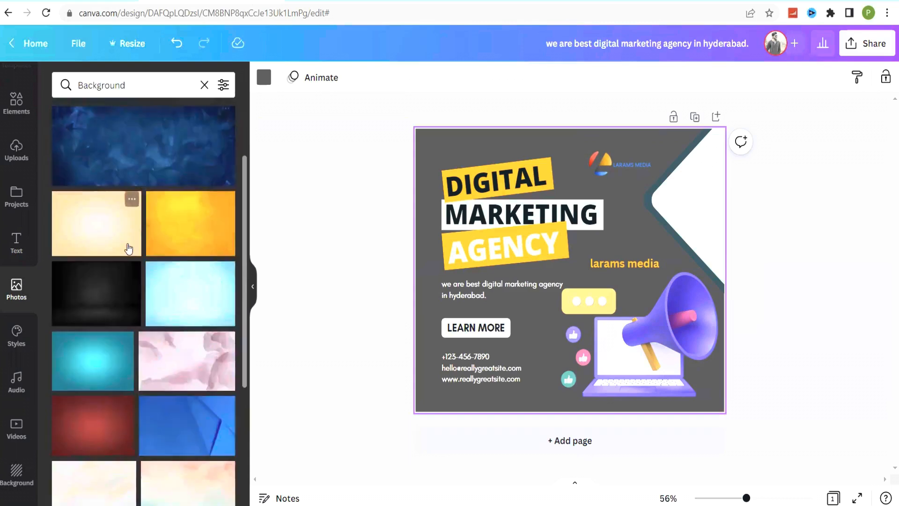
{"action": "scroll", "coordinate": [129, 248], "scroll_direction": "down", "scroll_amount": 2}
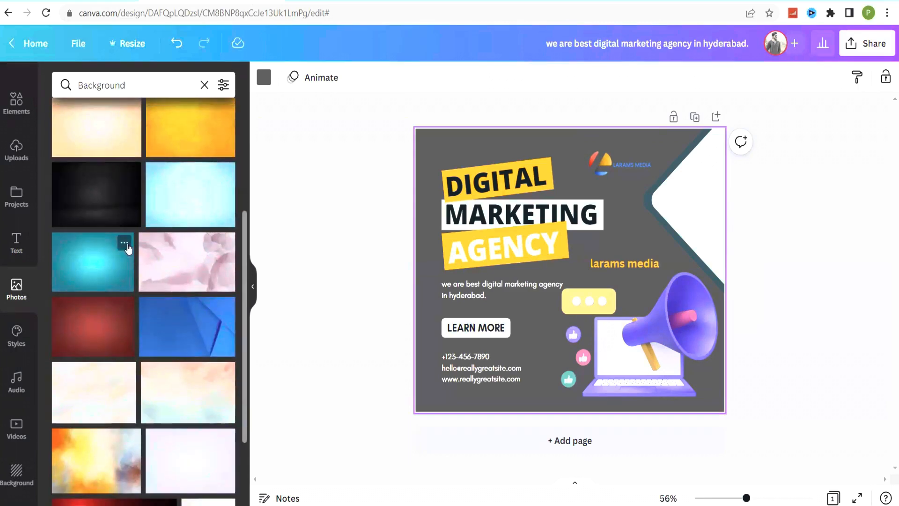
{"action": "scroll", "coordinate": [129, 249], "scroll_direction": "down", "scroll_amount": 3}
{"action": "scroll", "coordinate": [129, 249], "scroll_direction": "down", "scroll_amount": 3}
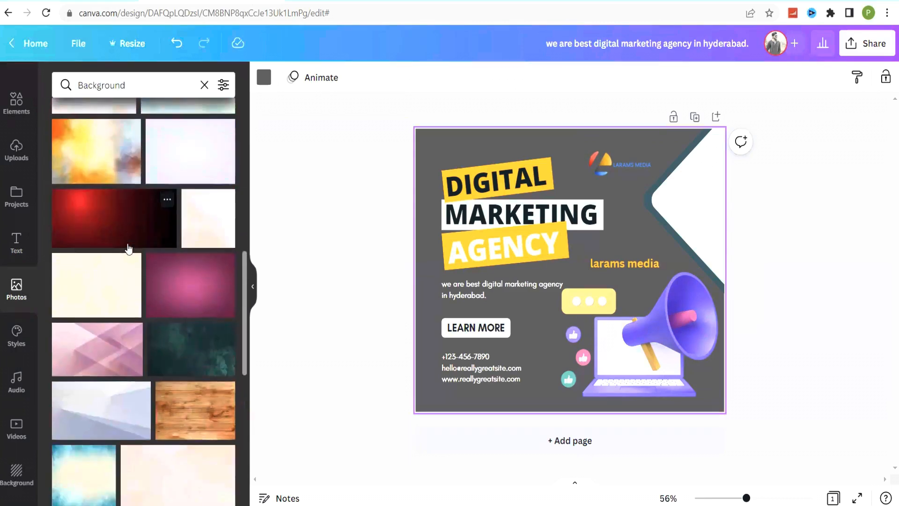
{"action": "scroll", "coordinate": [129, 249], "scroll_direction": "up", "scroll_amount": 3}
{"action": "scroll", "coordinate": [129, 249], "scroll_direction": "down", "scroll_amount": 4}
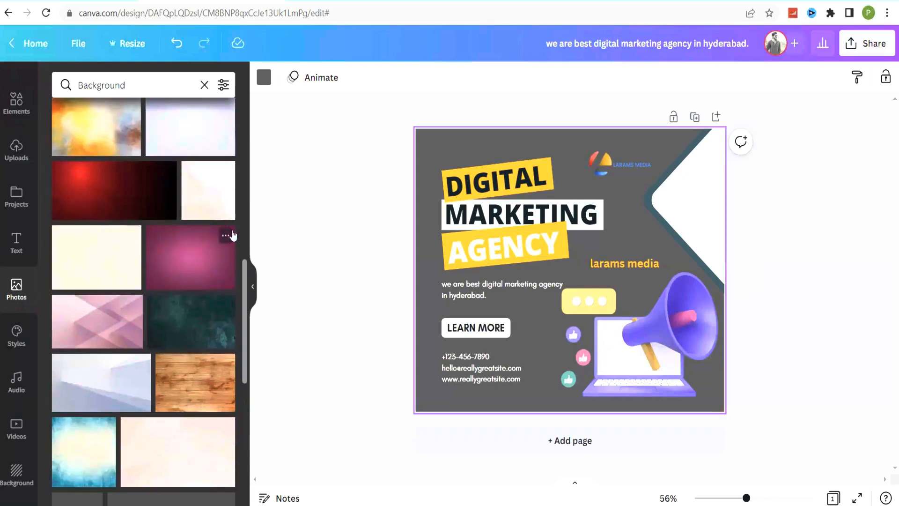
{"action": "left_click", "coordinate": [184, 264]}
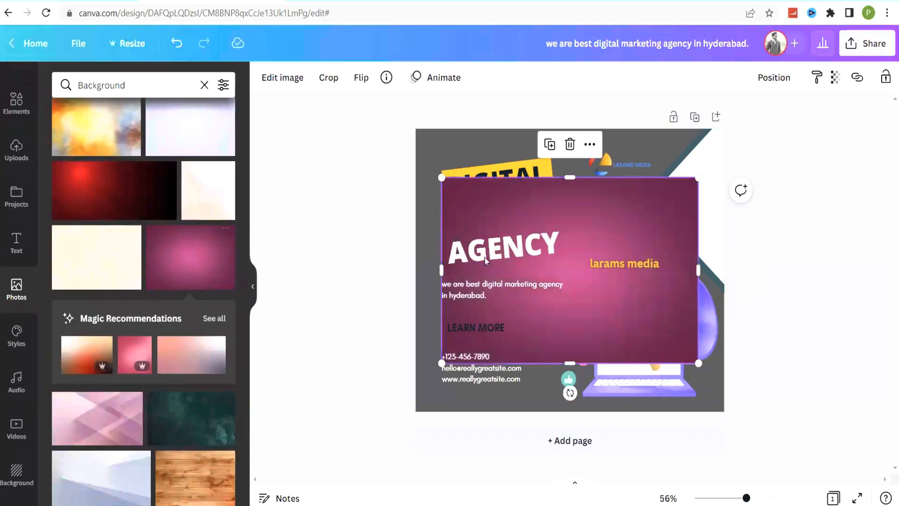
{"action": "left_click_drag", "start_coordinate": [578, 198], "coordinate": [549, 147]}
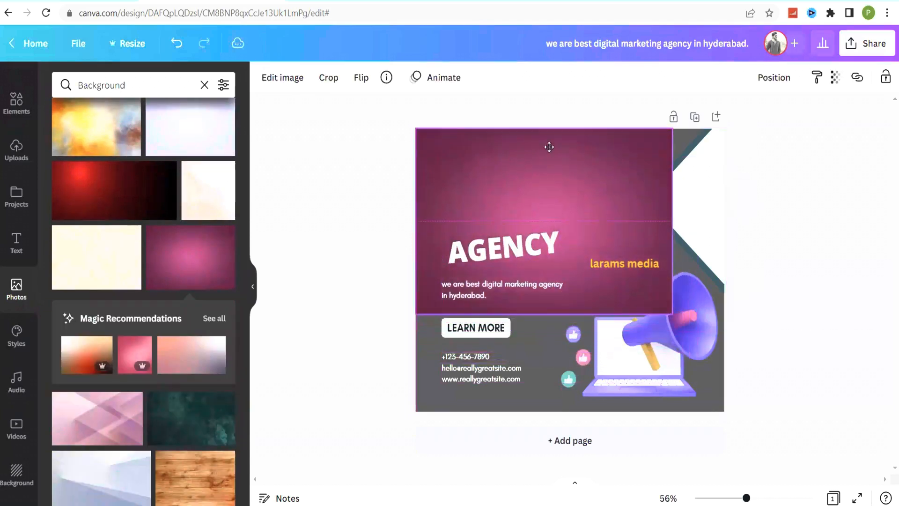
{"action": "left_click_drag", "start_coordinate": [674, 315], "coordinate": [843, 448]}
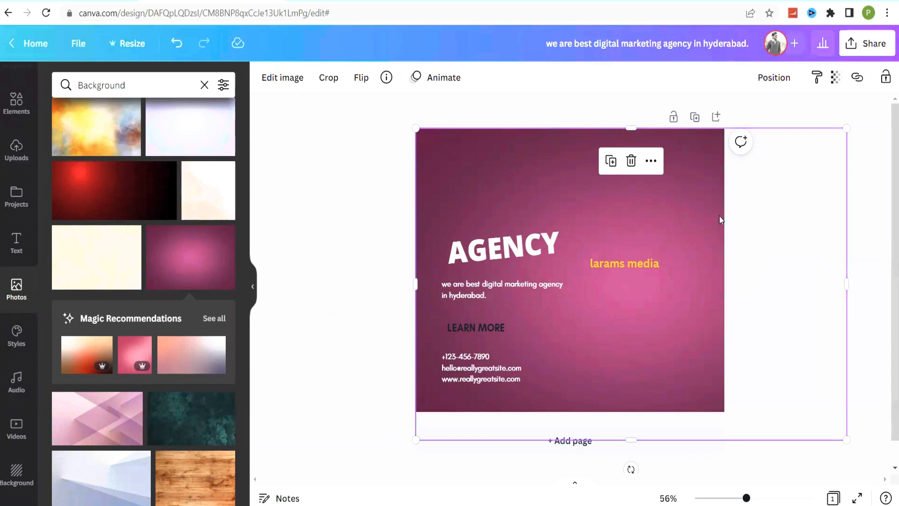
Step: Send the magenta gradient photo backward layer by layer until it sits behind all text and graphics, and deselect it
{"action": "left_click", "coordinate": [780, 80]}
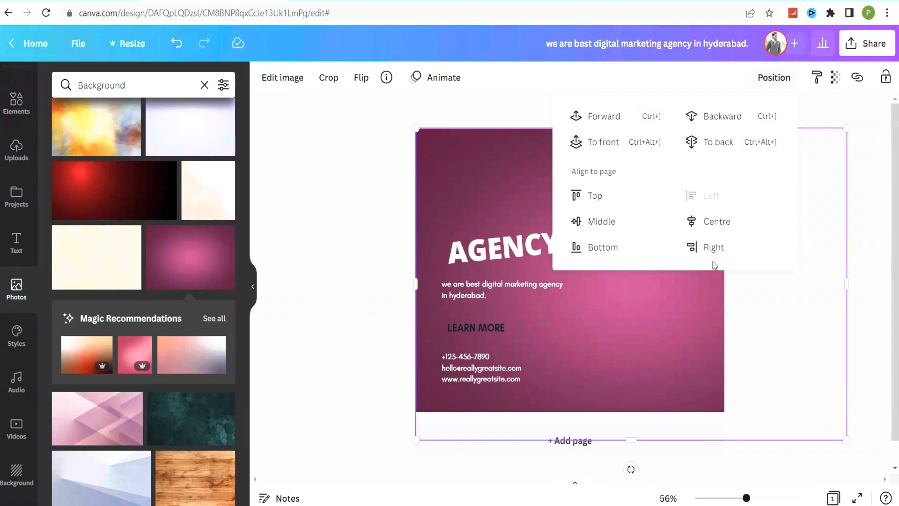
{"action": "left_click", "coordinate": [711, 117]}
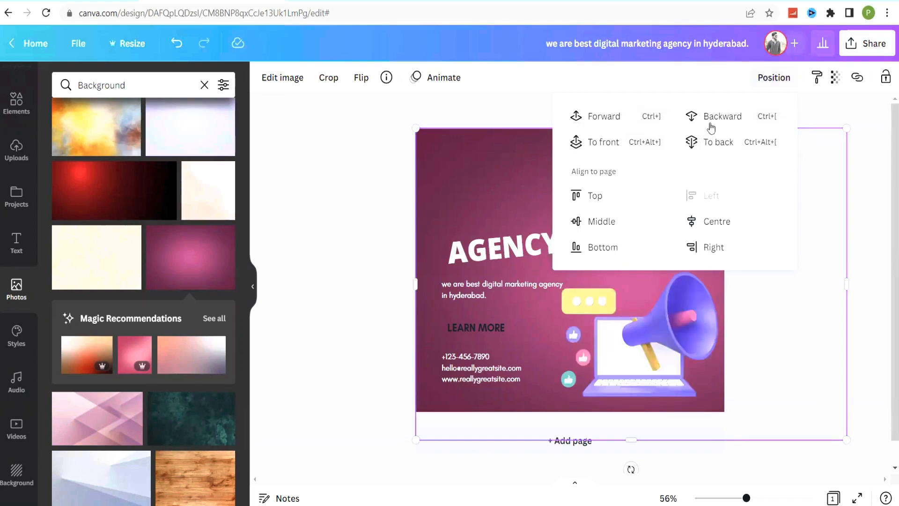
{"action": "left_click", "coordinate": [710, 123]}
{"action": "left_click", "coordinate": [710, 123]}
{"action": "left_click", "coordinate": [710, 124]}
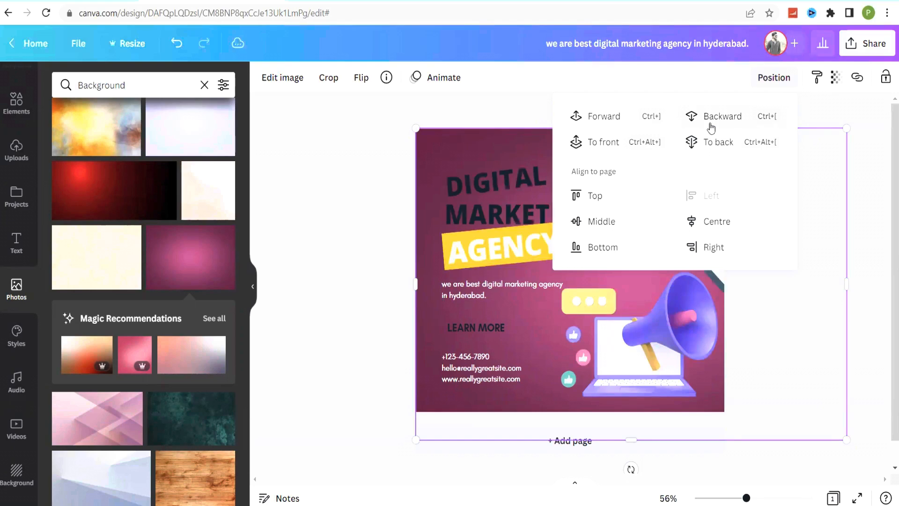
{"action": "left_click", "coordinate": [710, 123]}
{"action": "left_click", "coordinate": [710, 124]}
{"action": "left_click", "coordinate": [711, 123]}
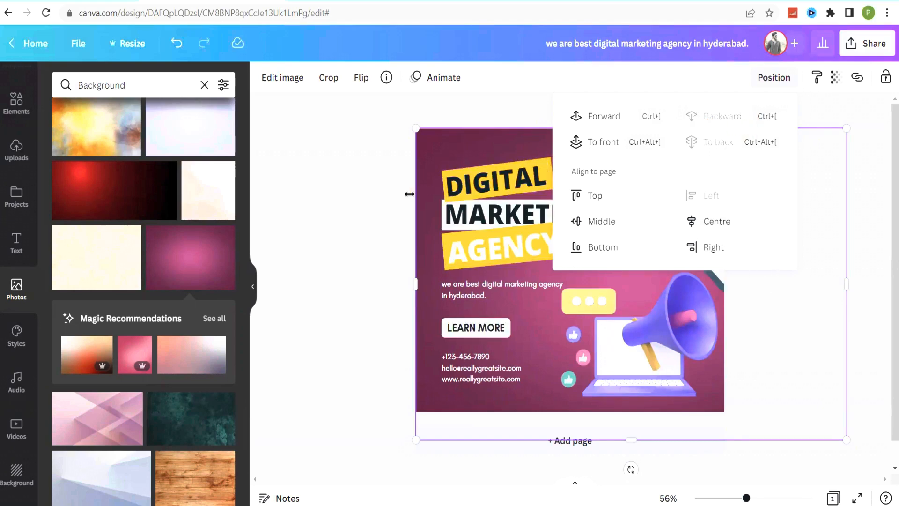
{"action": "left_click", "coordinate": [372, 202]}
{"action": "left_click", "coordinate": [371, 203]}
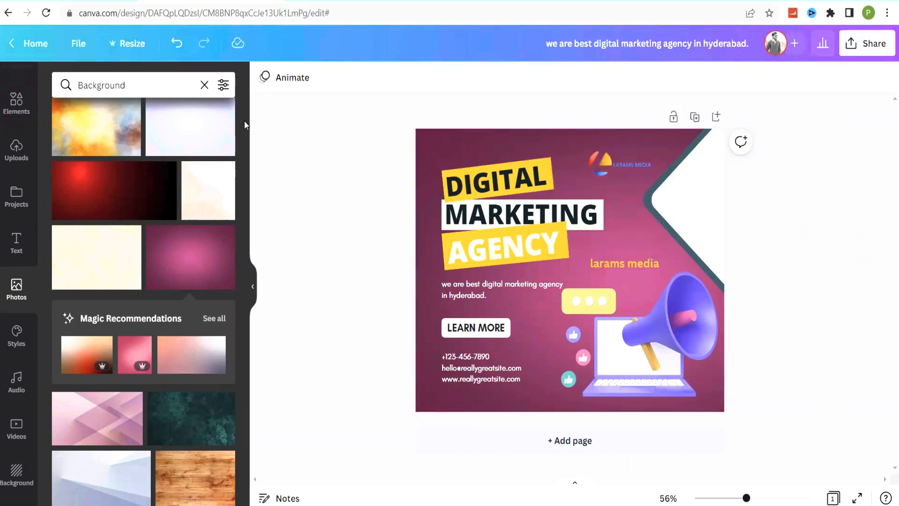
Step: Look through the available colour palettes, font sets and style combinations, and through the audio tracks and stock videos
{"action": "left_click", "coordinate": [16, 333]}
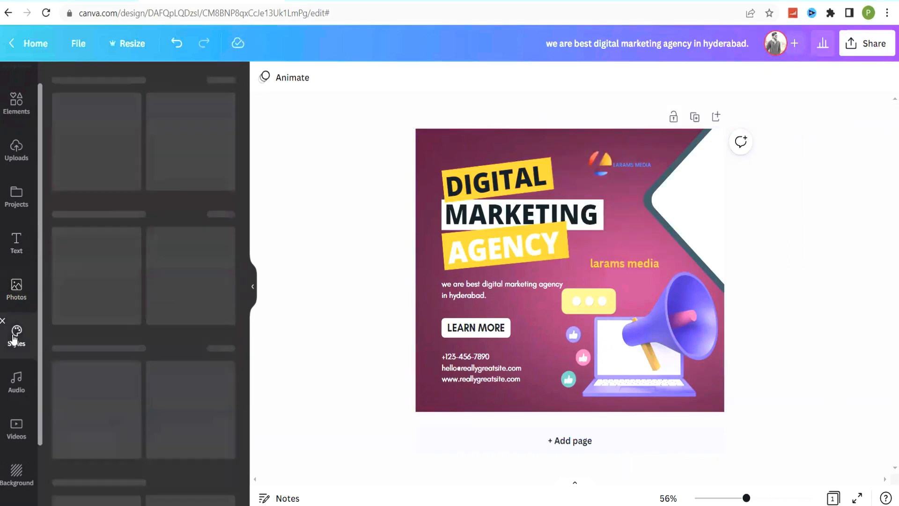
{"action": "scroll", "coordinate": [158, 288], "scroll_direction": "down", "scroll_amount": 1}
{"action": "scroll", "coordinate": [158, 285], "scroll_direction": "down", "scroll_amount": 1}
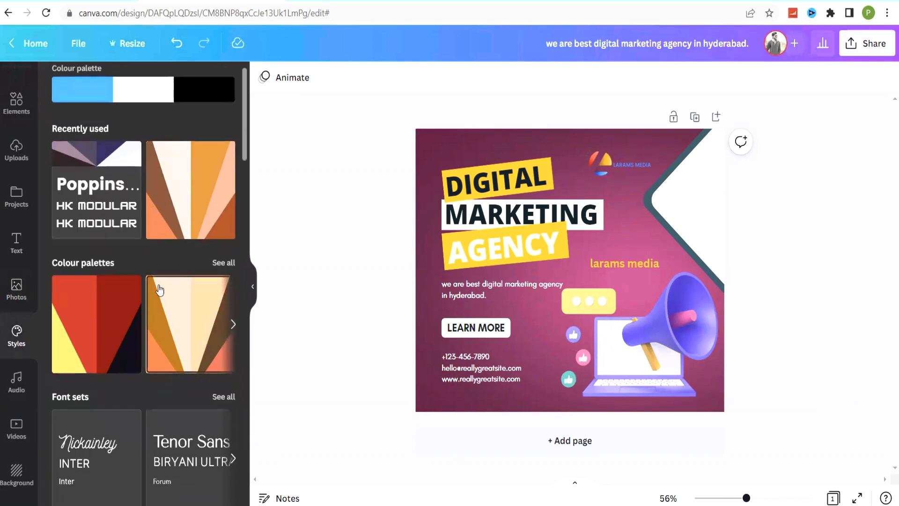
{"action": "scroll", "coordinate": [159, 290], "scroll_direction": "down", "scroll_amount": 5}
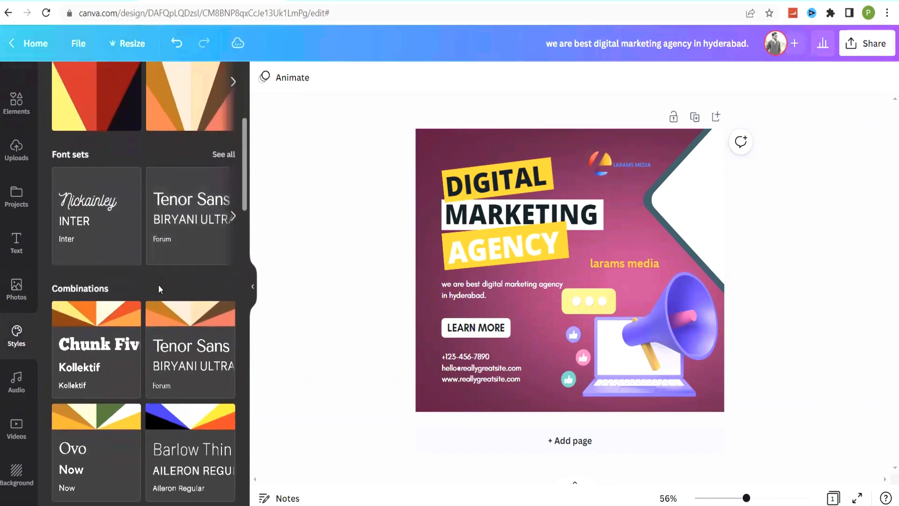
{"action": "scroll", "coordinate": [94, 335], "scroll_direction": "up", "scroll_amount": 5}
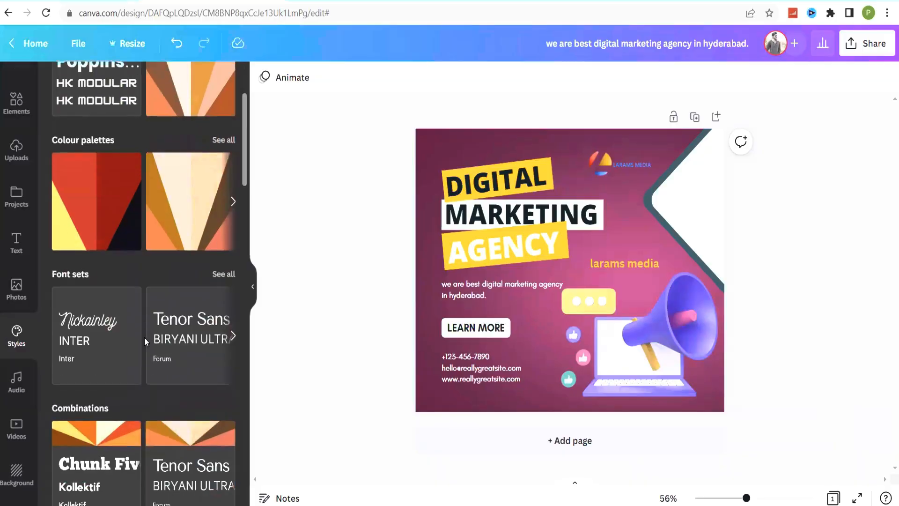
{"action": "scroll", "coordinate": [144, 338], "scroll_direction": "down", "scroll_amount": 2}
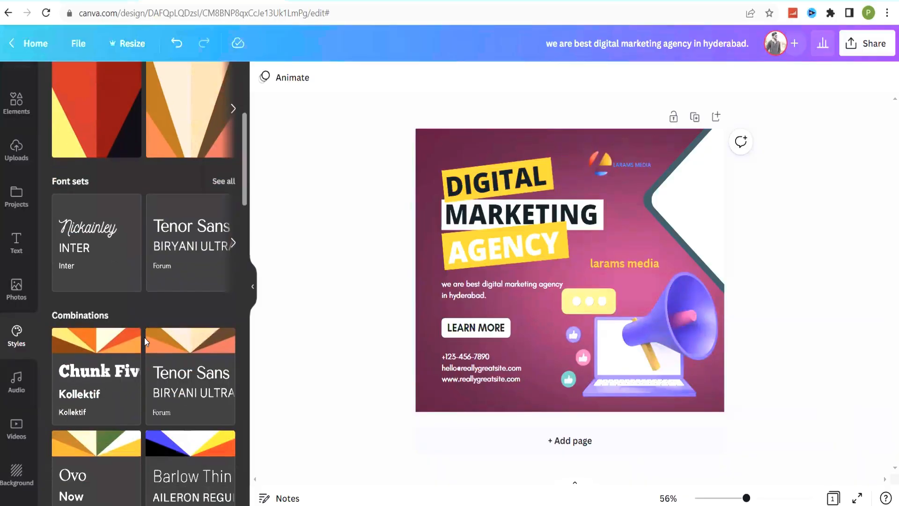
{"action": "left_click", "coordinate": [17, 382]}
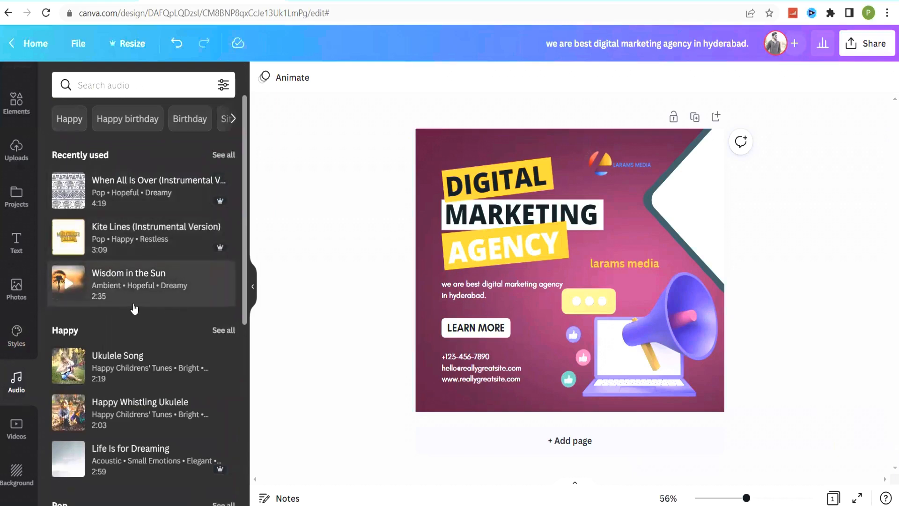
{"action": "scroll", "coordinate": [149, 247], "scroll_direction": "down", "scroll_amount": 7}
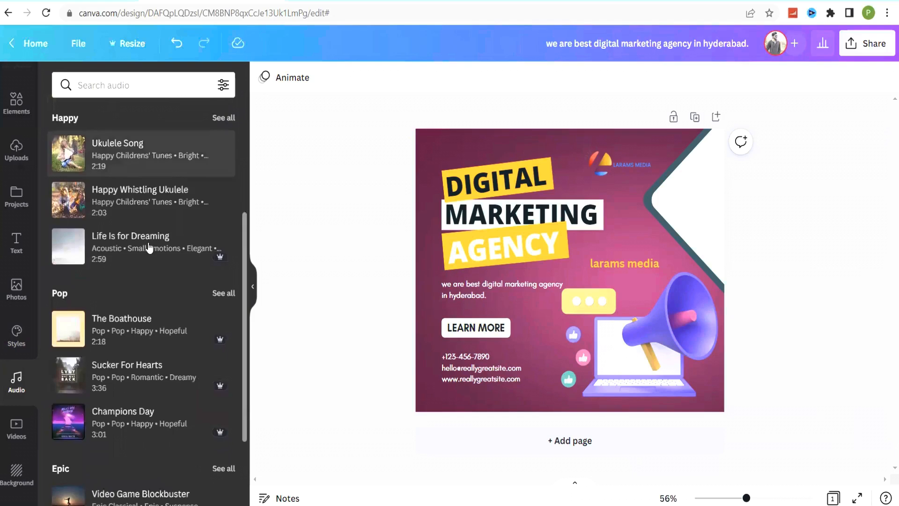
{"action": "left_click", "coordinate": [17, 426]}
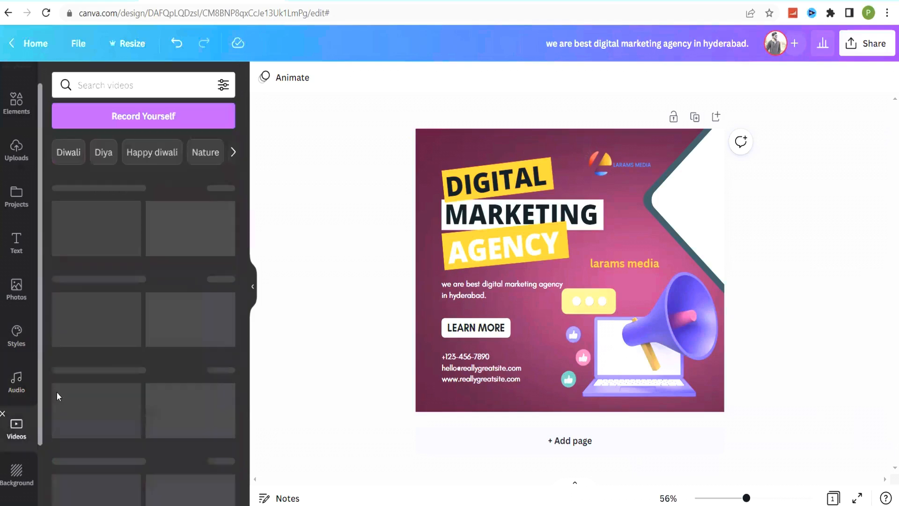
{"action": "scroll", "coordinate": [157, 288], "scroll_direction": "down", "scroll_amount": 2}
{"action": "scroll", "coordinate": [156, 288], "scroll_direction": "down", "scroll_amount": 3}
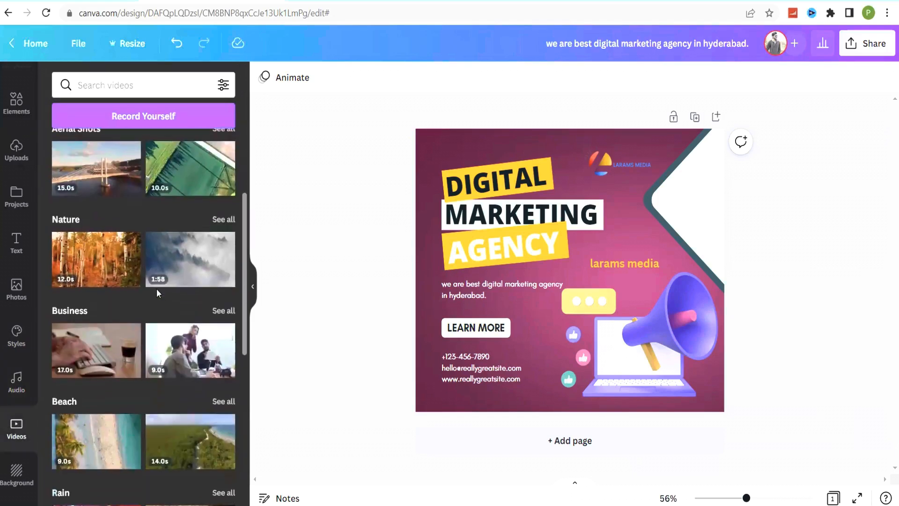
{"action": "scroll", "coordinate": [139, 251], "scroll_direction": "up", "scroll_amount": 4}
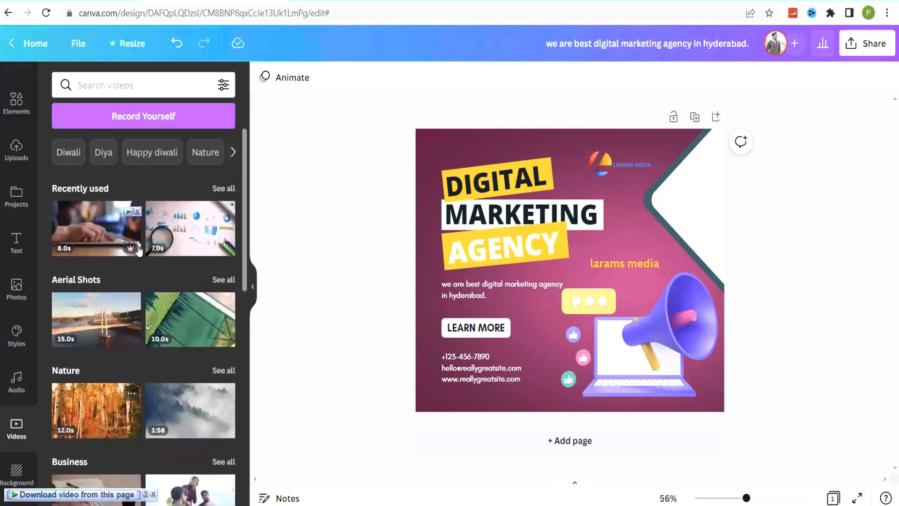
Step: Look through the Nature, Business and Beach stock videos and the background library's landscapes, patterns and gradients
{"action": "scroll", "coordinate": [108, 349], "scroll_direction": "down", "scroll_amount": 2}
{"action": "scroll", "coordinate": [108, 349], "scroll_direction": "down", "scroll_amount": 2}
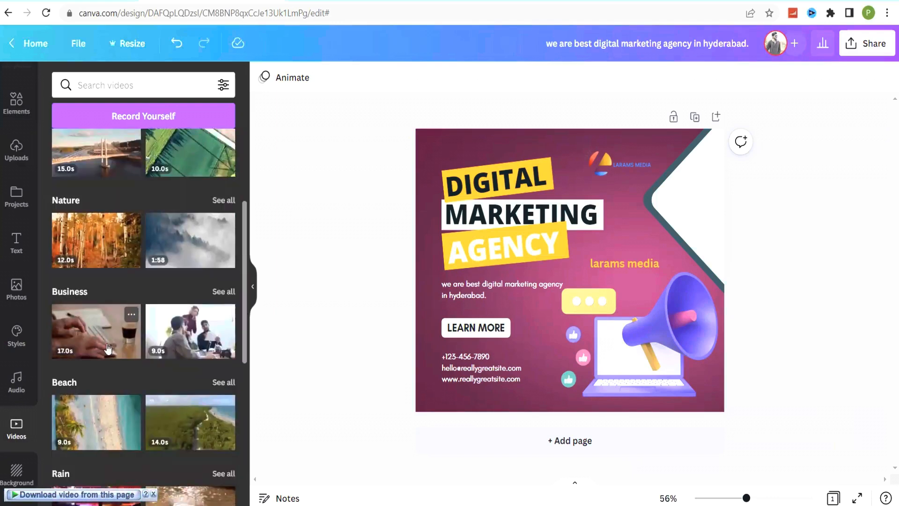
{"action": "scroll", "coordinate": [19, 431], "scroll_direction": "down", "scroll_amount": 2}
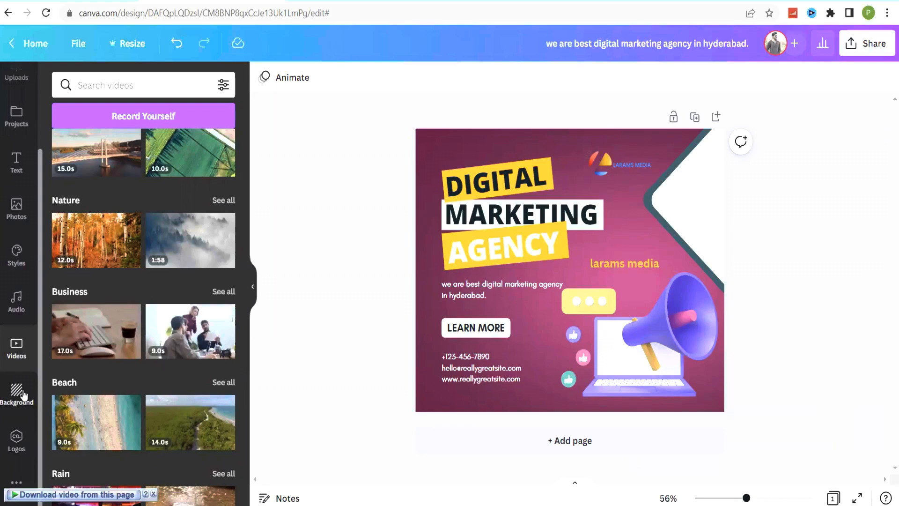
{"action": "left_click", "coordinate": [18, 394]}
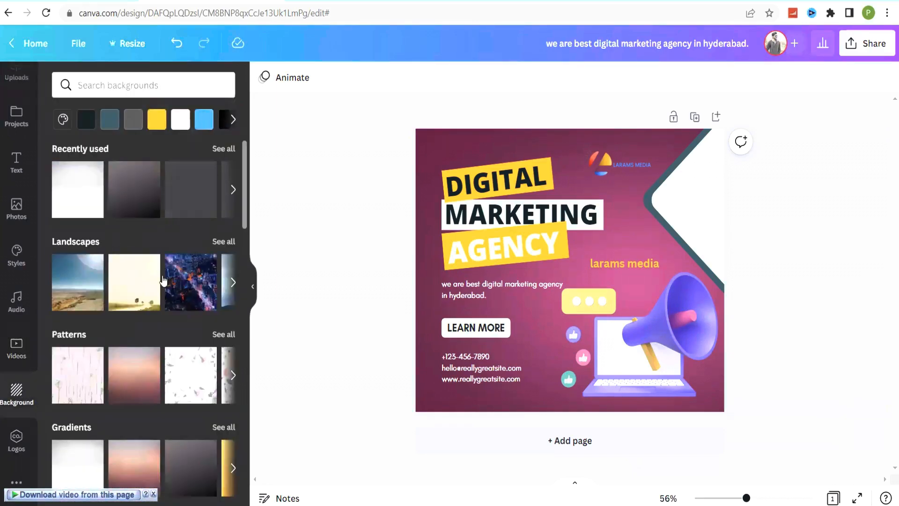
{"action": "scroll", "coordinate": [6, 373], "scroll_direction": "up", "scroll_amount": 3}
{"action": "scroll", "coordinate": [6, 373], "scroll_direction": "down", "scroll_amount": 3}
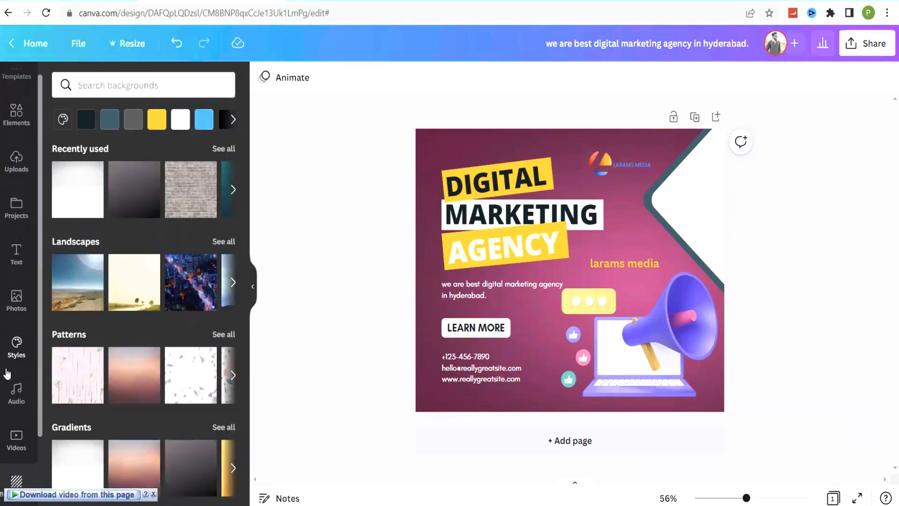
Step: Look over the brand kit's logos and the catalogue of connected apps, and return to the Digital marketing templates
{"action": "left_click", "coordinate": [17, 440]}
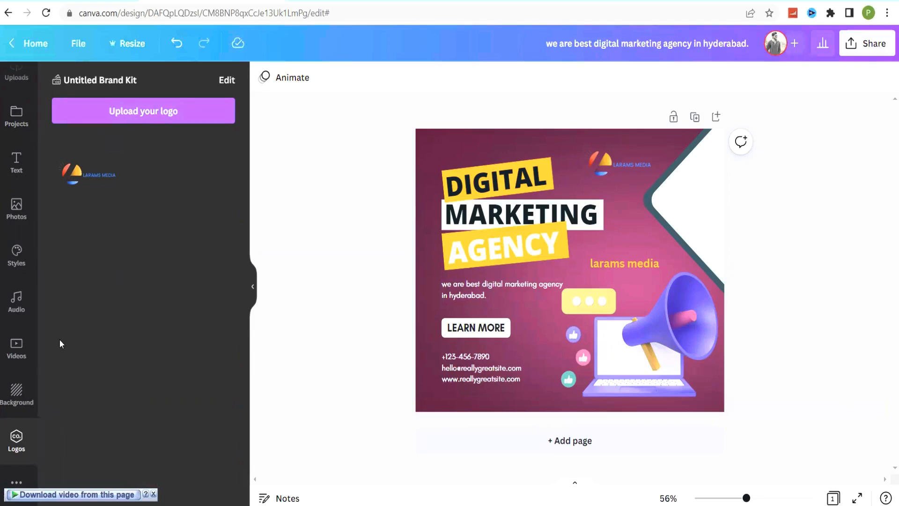
{"action": "left_click", "coordinate": [16, 483]}
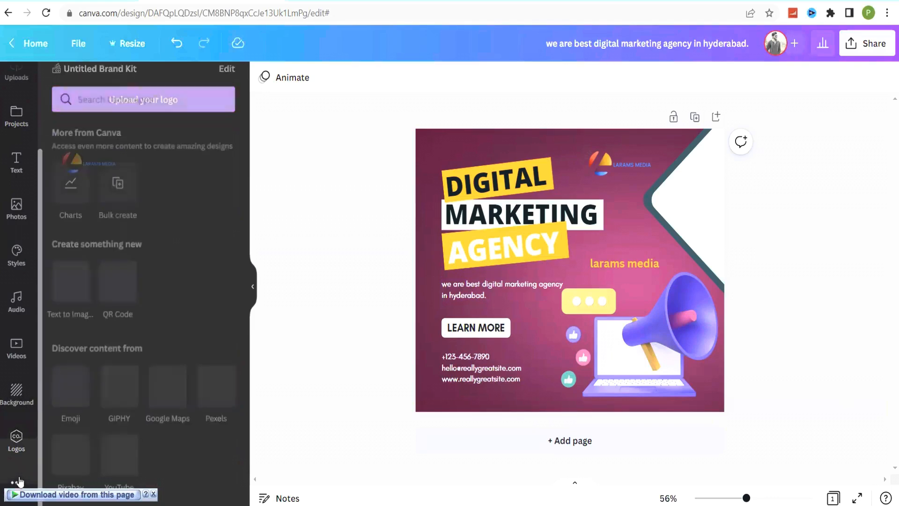
{"action": "scroll", "coordinate": [101, 368], "scroll_direction": "down", "scroll_amount": 8}
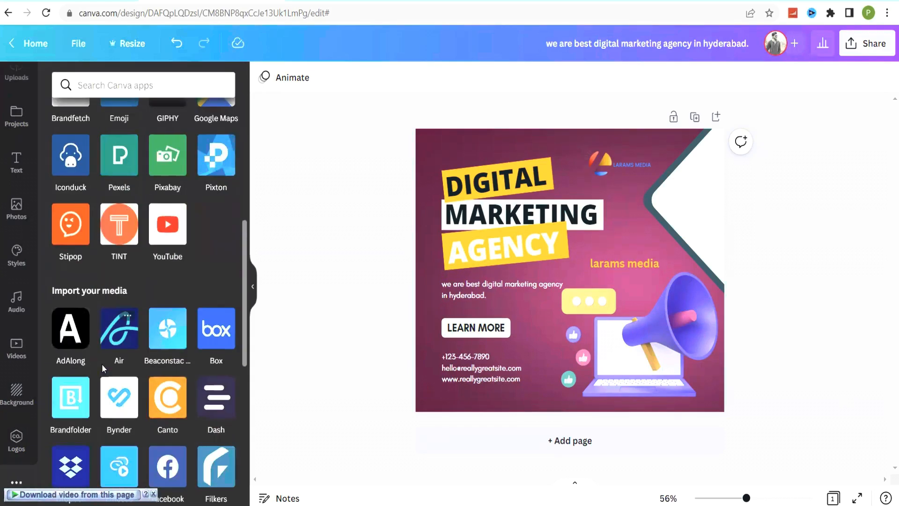
{"action": "scroll", "coordinate": [103, 363], "scroll_direction": "down", "scroll_amount": 9}
{"action": "scroll", "coordinate": [102, 368], "scroll_direction": "up", "scroll_amount": 17}
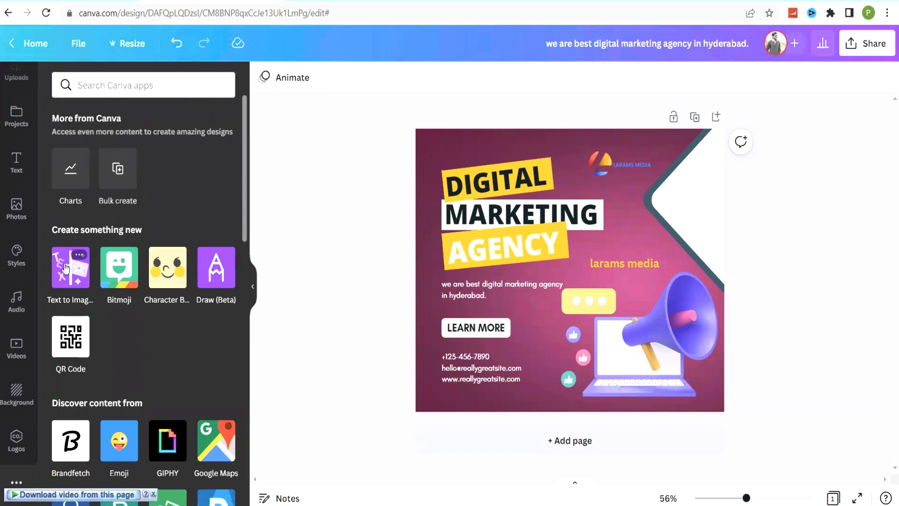
{"action": "scroll", "coordinate": [16, 140], "scroll_direction": "up", "scroll_amount": 3}
{"action": "left_click", "coordinate": [16, 89]}
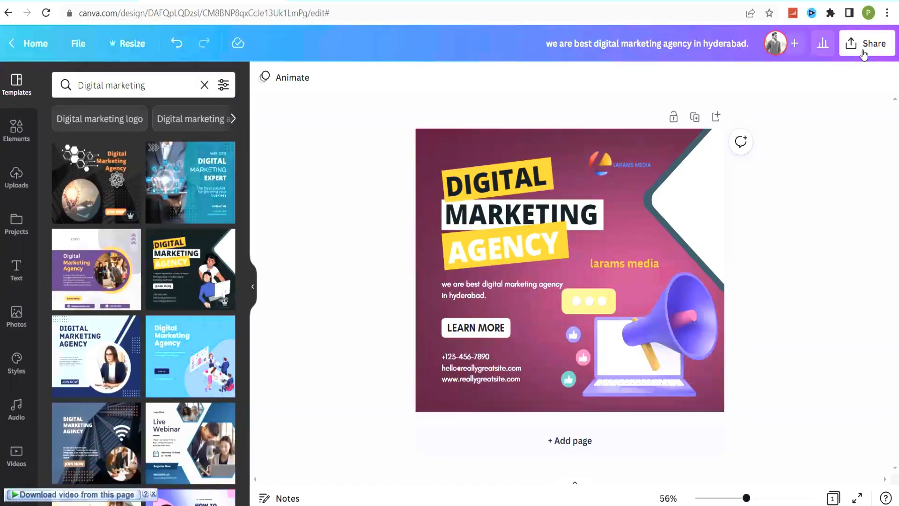
Step: Change the design's link sharing to Anyone with the link and copy the sharing link
{"action": "left_click", "coordinate": [864, 47]}
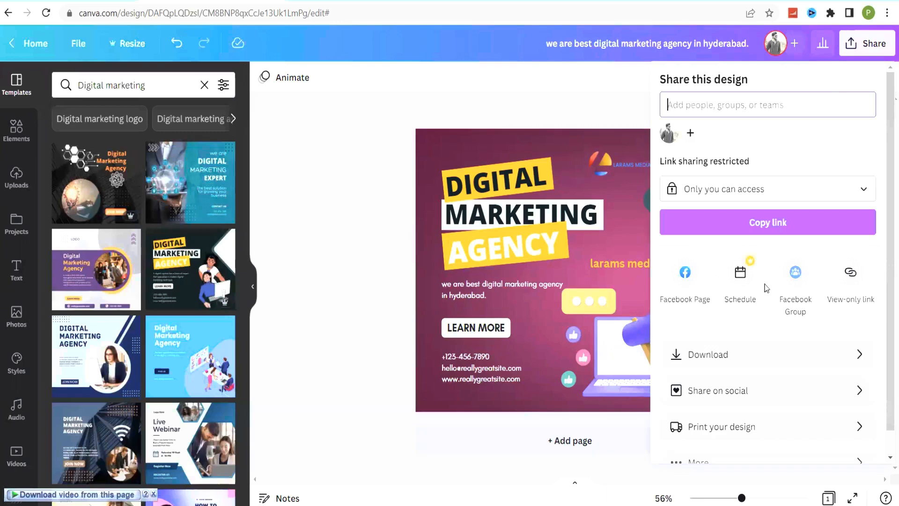
{"action": "left_click", "coordinate": [762, 229]}
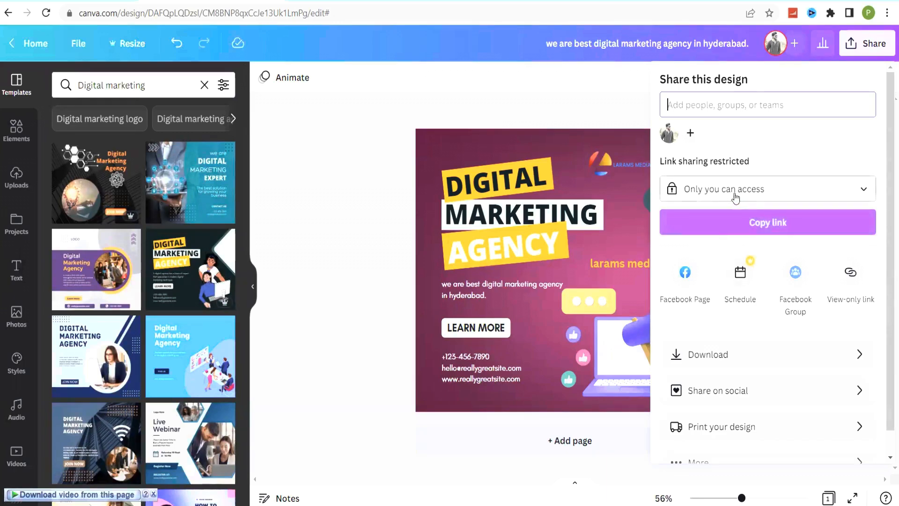
{"action": "left_click", "coordinate": [758, 188]}
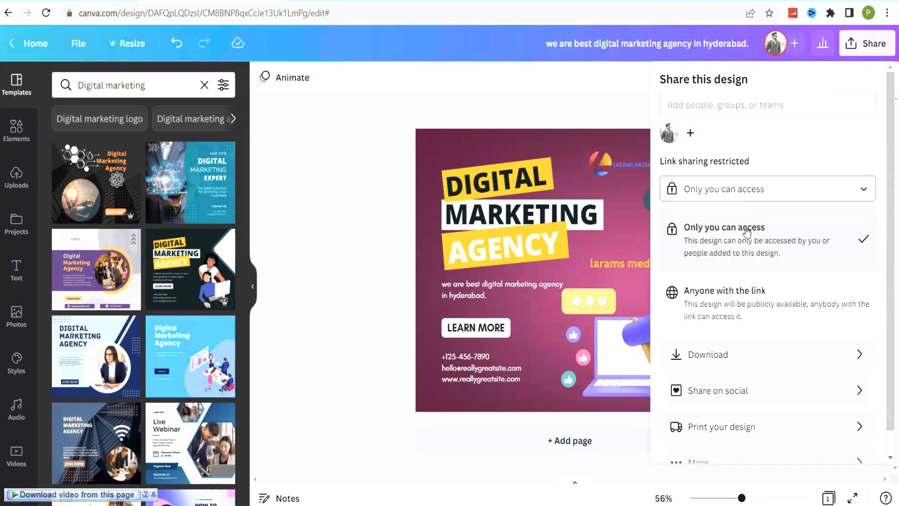
{"action": "left_click", "coordinate": [727, 301]}
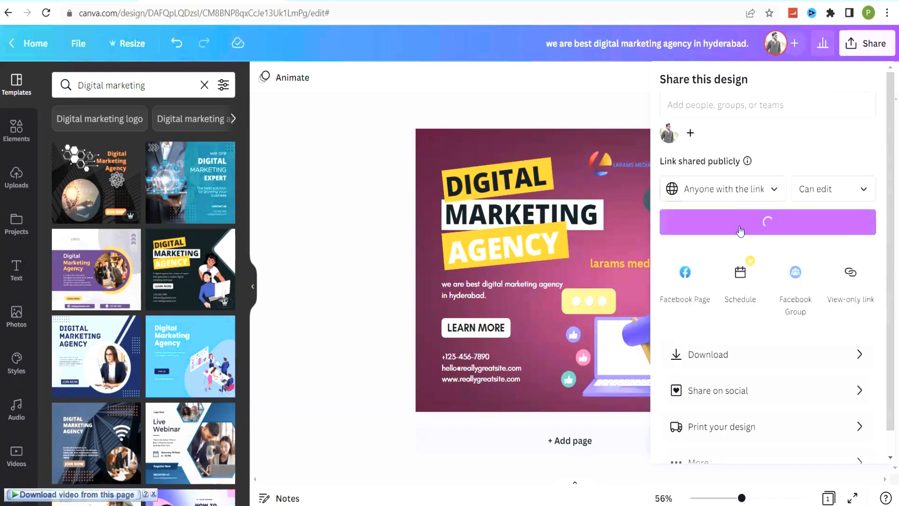
{"action": "left_click", "coordinate": [747, 229]}
{"action": "left_click", "coordinate": [723, 107]}
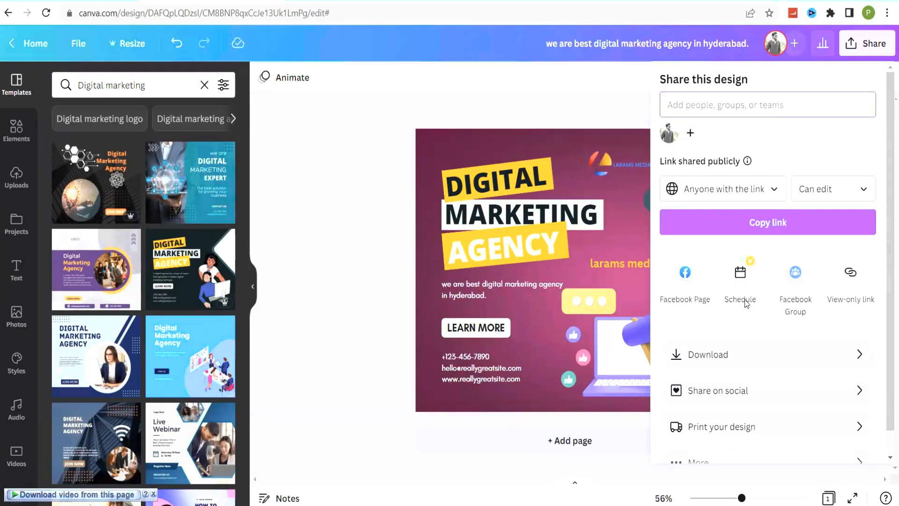